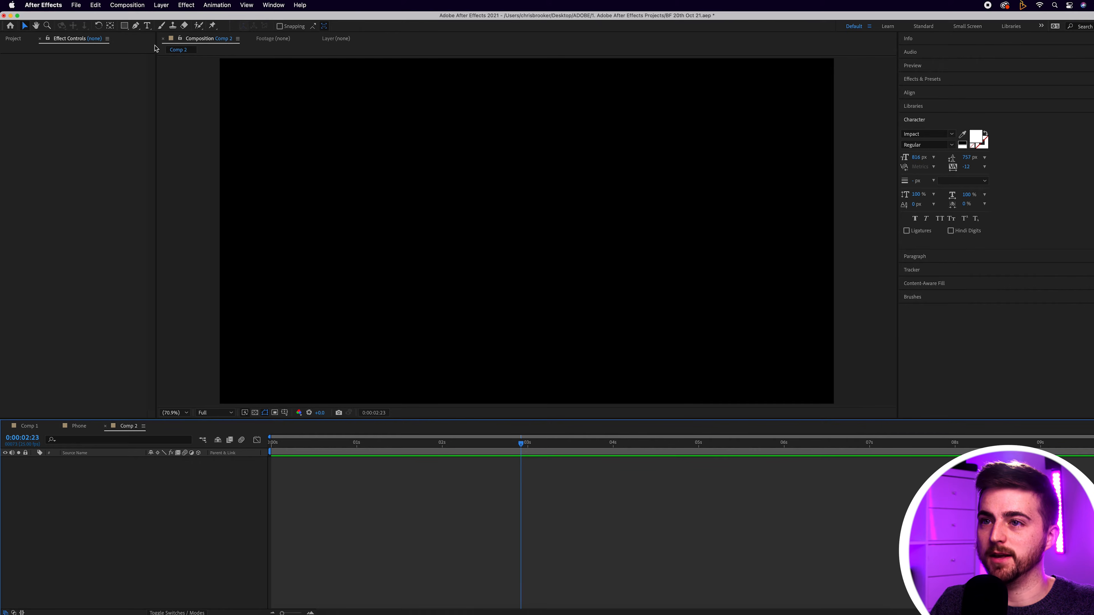
Step: Add a white text layer with the surname in capitals across the middle of the composition
{"action": "left_click", "coordinate": [147, 26]}
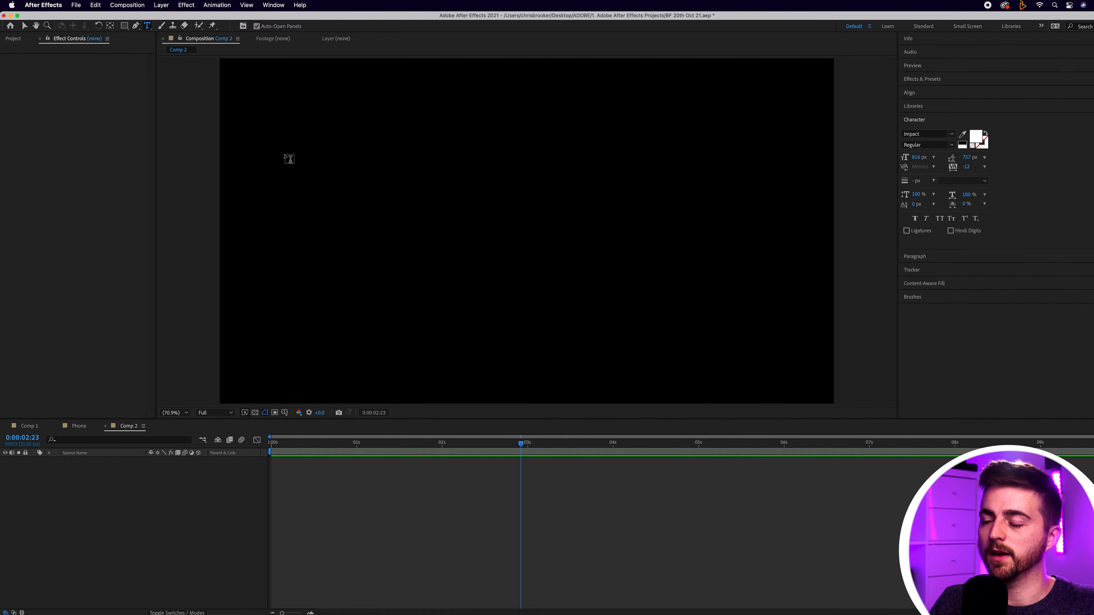
{"action": "left_click", "coordinate": [391, 241]}
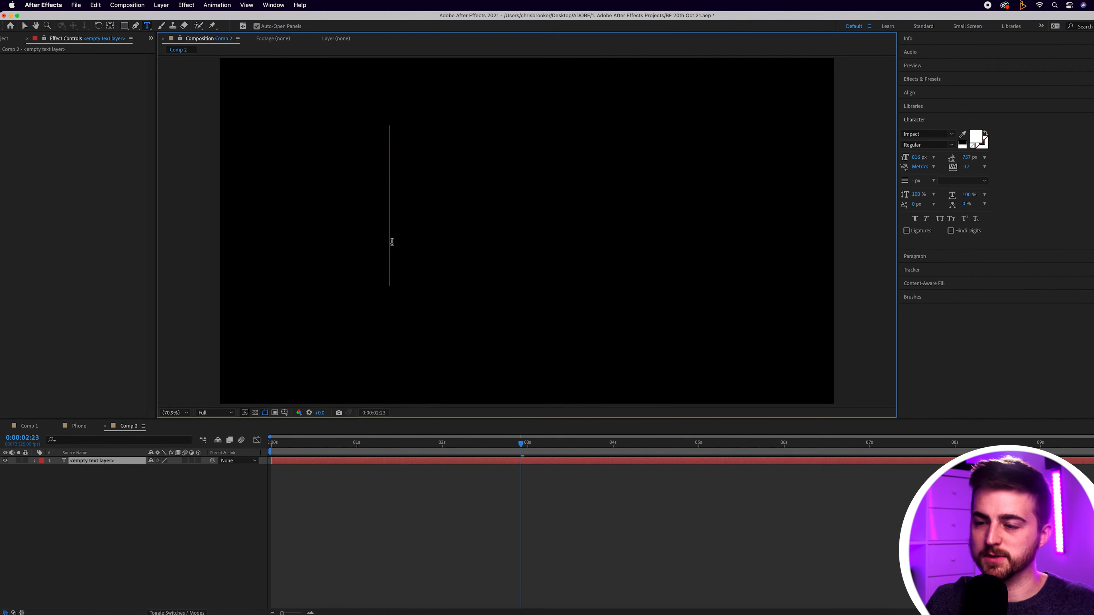
{"action": "type", "text": "BRI"}
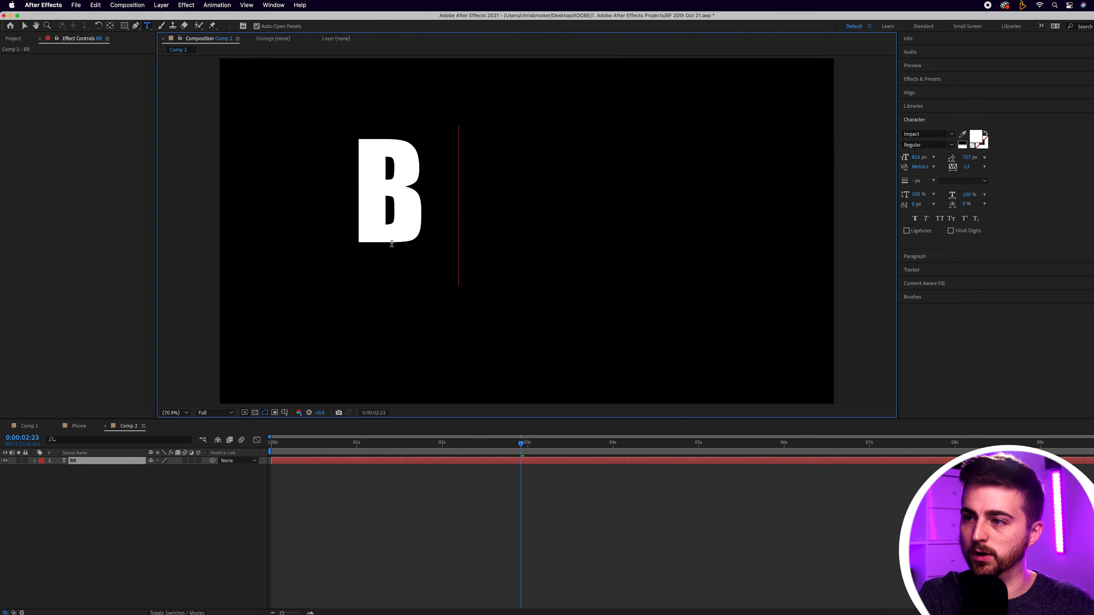
{"action": "key", "text": "BackSpace"}
{"action": "type", "text": "OOKER"}
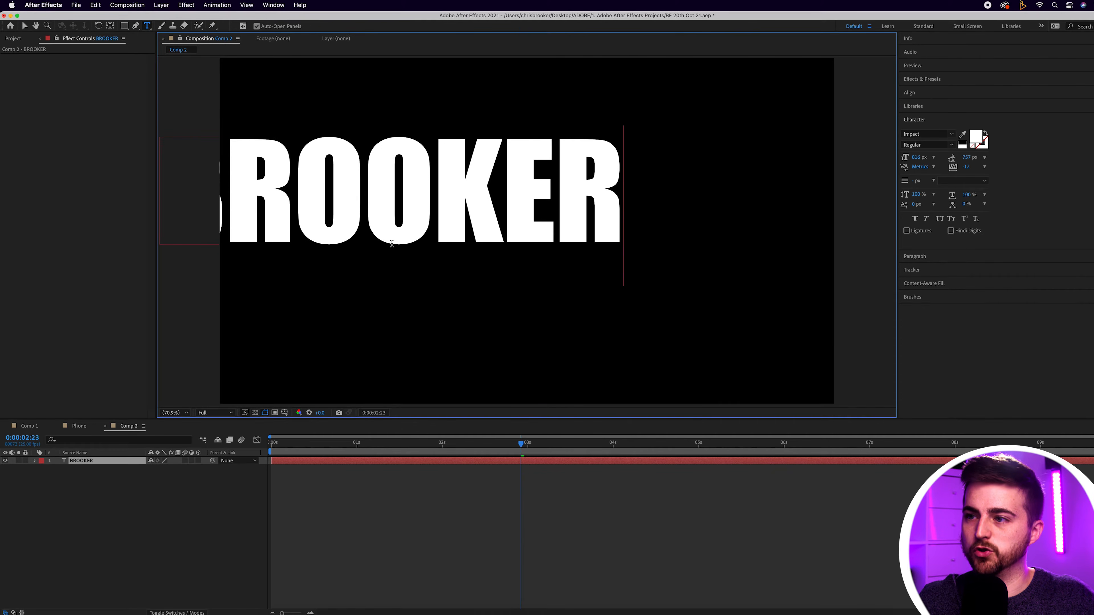
{"action": "key", "text": "super+a"}
{"action": "left_click", "coordinate": [23, 26]}
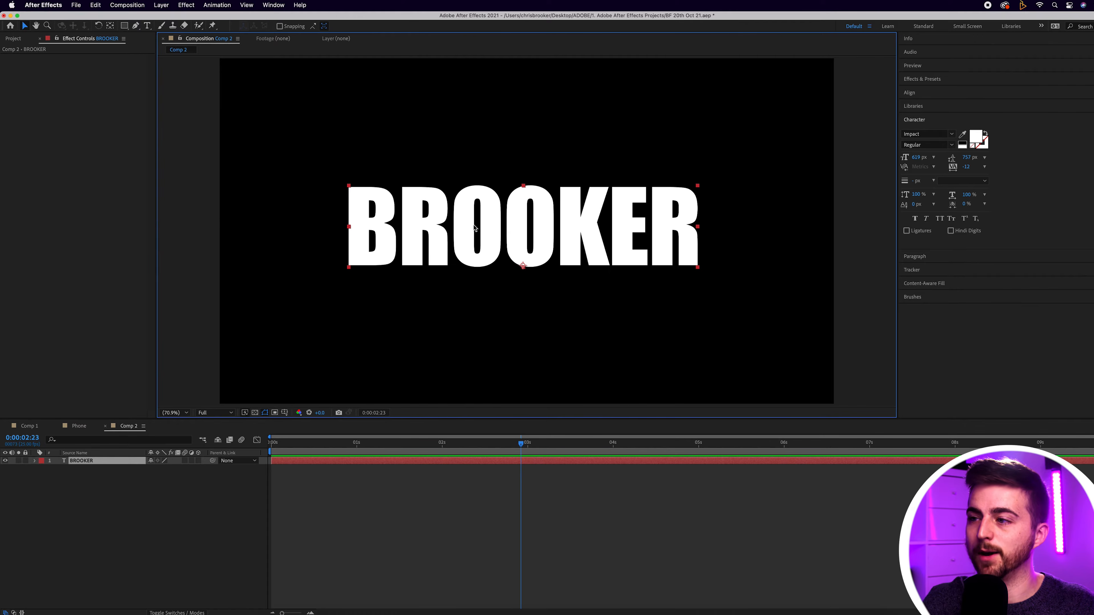
Step: Set the title's font to Montserrat ExtraBold Italic with a size of 607 px
{"action": "left_click", "coordinate": [910, 133]}
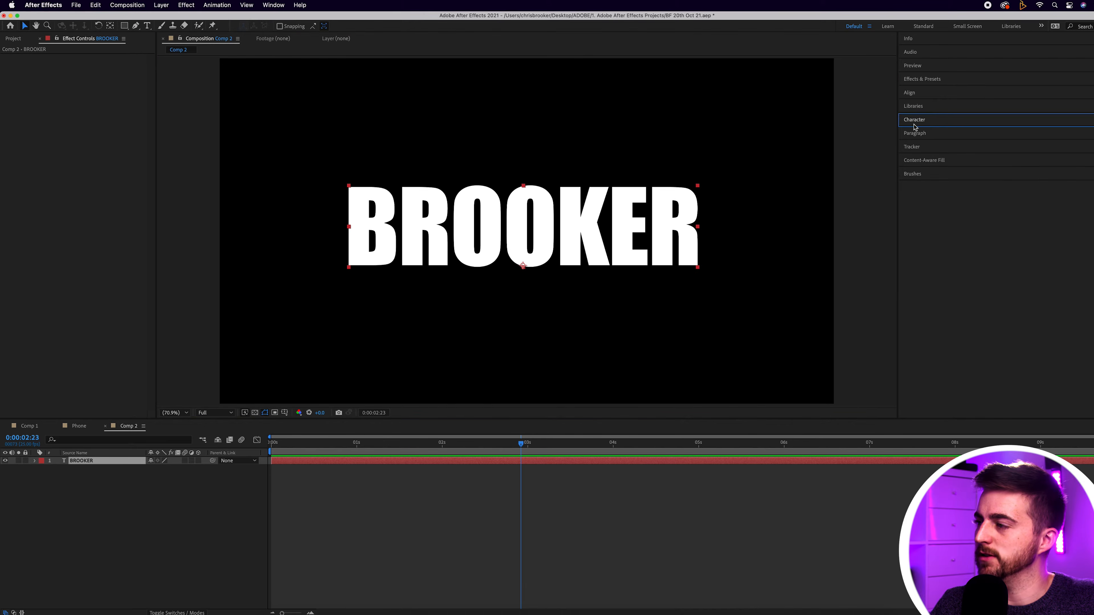
{"action": "type", "text": "monts"}
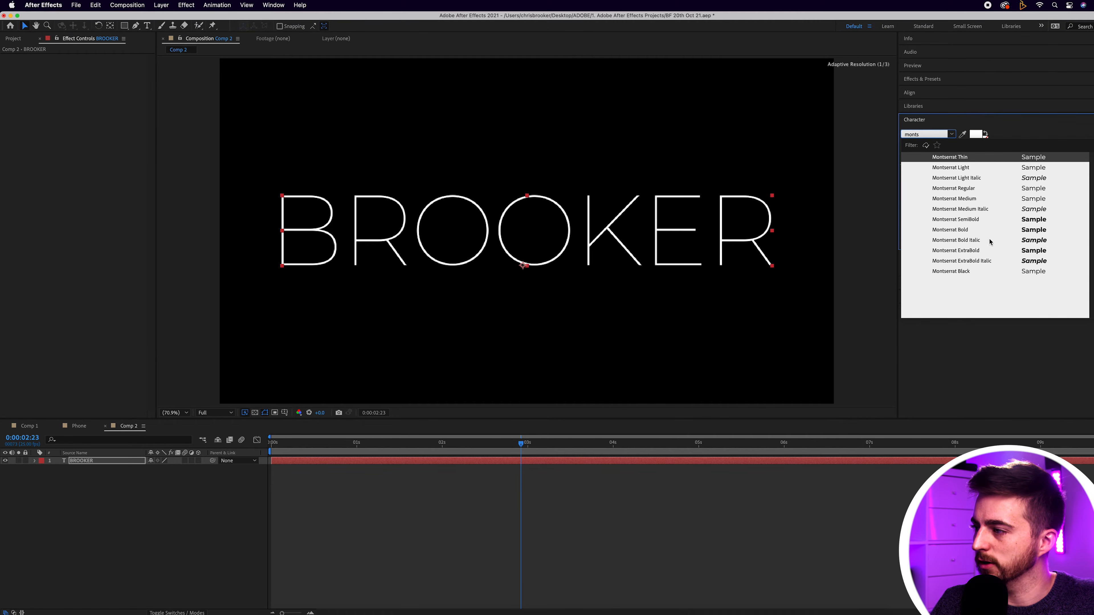
{"action": "left_click", "coordinate": [969, 263]}
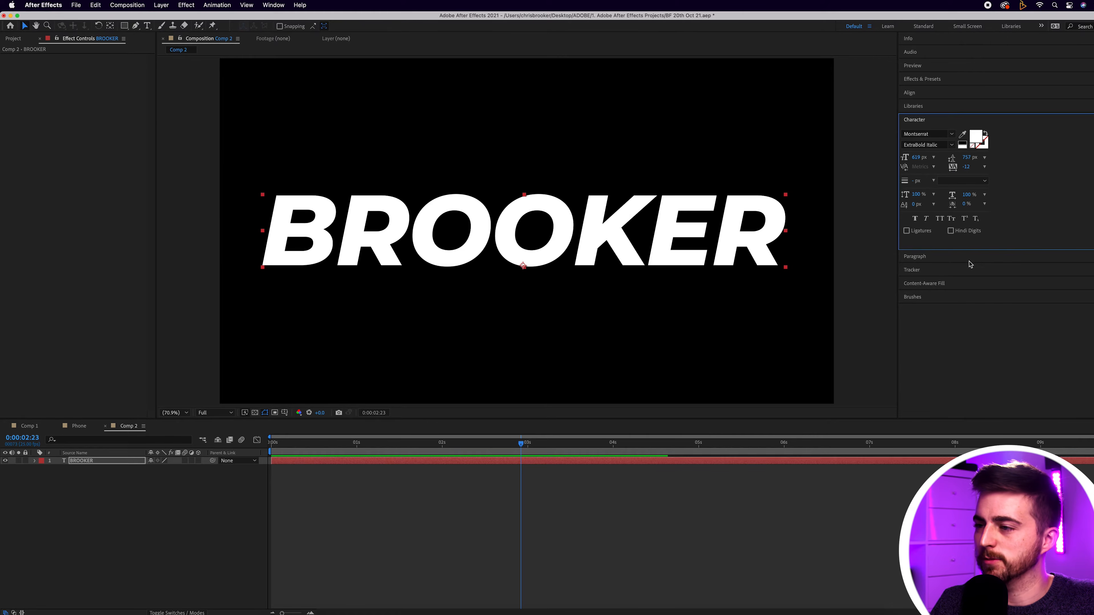
{"action": "left_click_drag", "start_coordinate": [917, 157], "coordinate": [914, 157]}
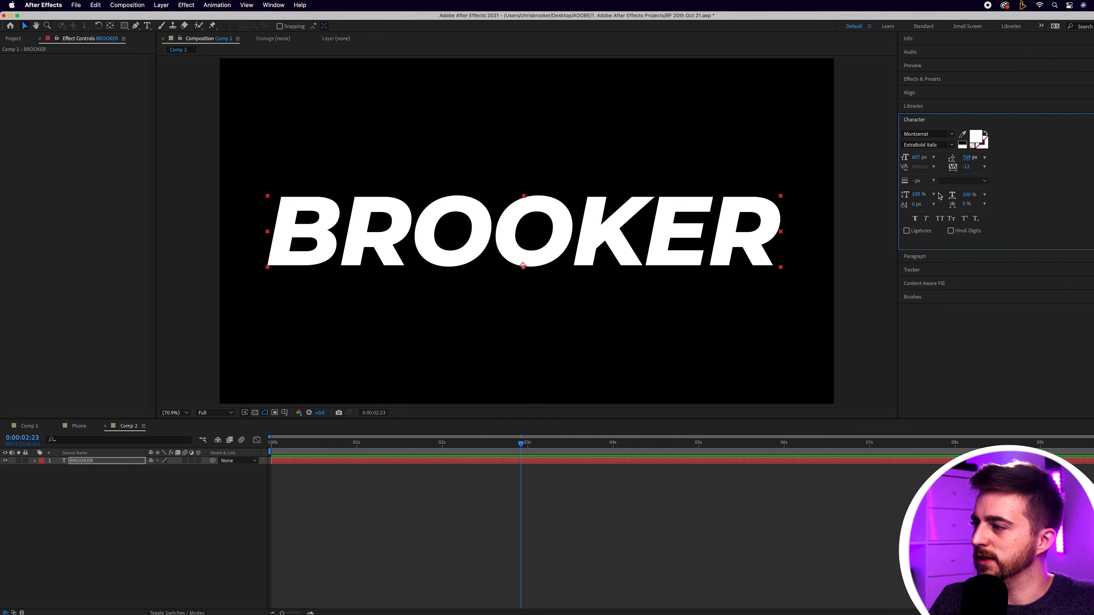
Step: Centre the title in the composition using the proportional grid as a guide, and hide the grid again
{"action": "left_click", "coordinate": [285, 413]}
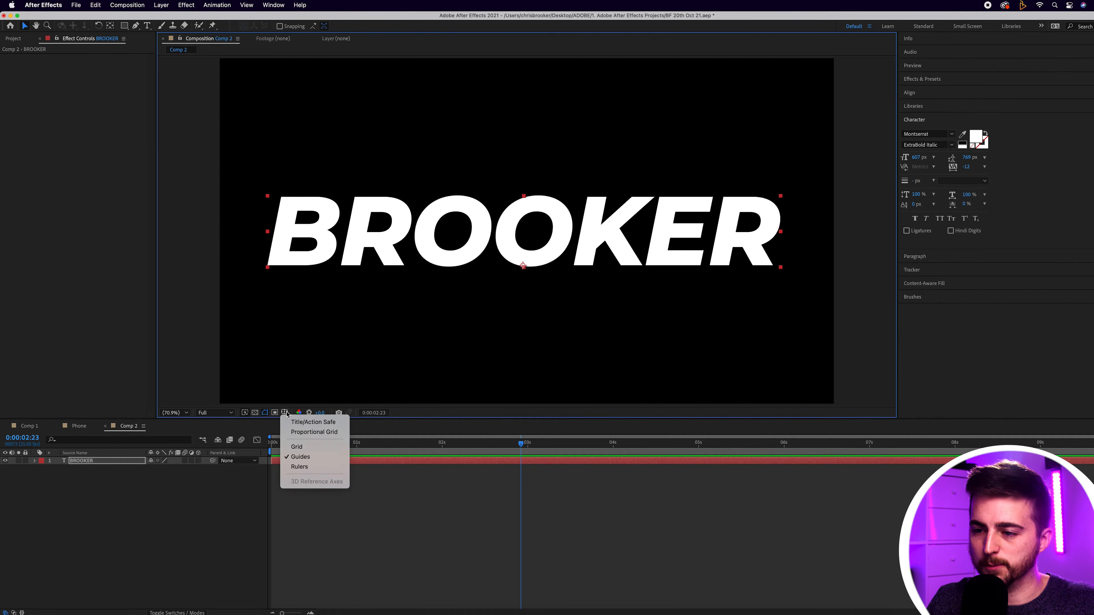
{"action": "left_click", "coordinate": [305, 433]}
{"action": "left_click_drag", "start_coordinate": [599, 210], "coordinate": [602, 209]}
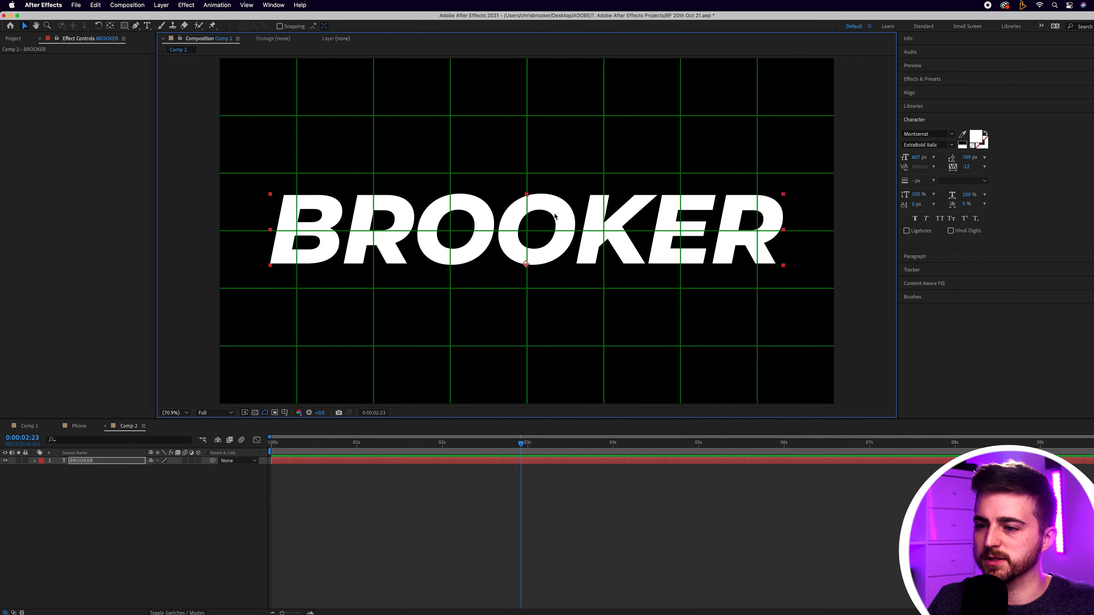
{"action": "left_click", "coordinate": [285, 414]}
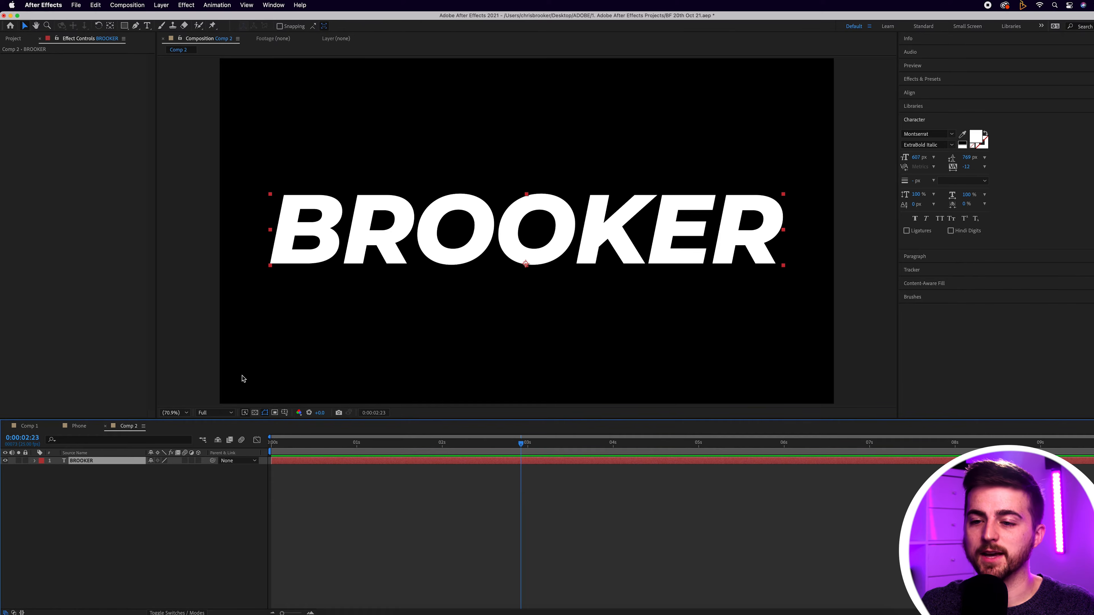
Step: Create a shape outlines layer from the title text layer
{"action": "right_click", "coordinate": [83, 463]}
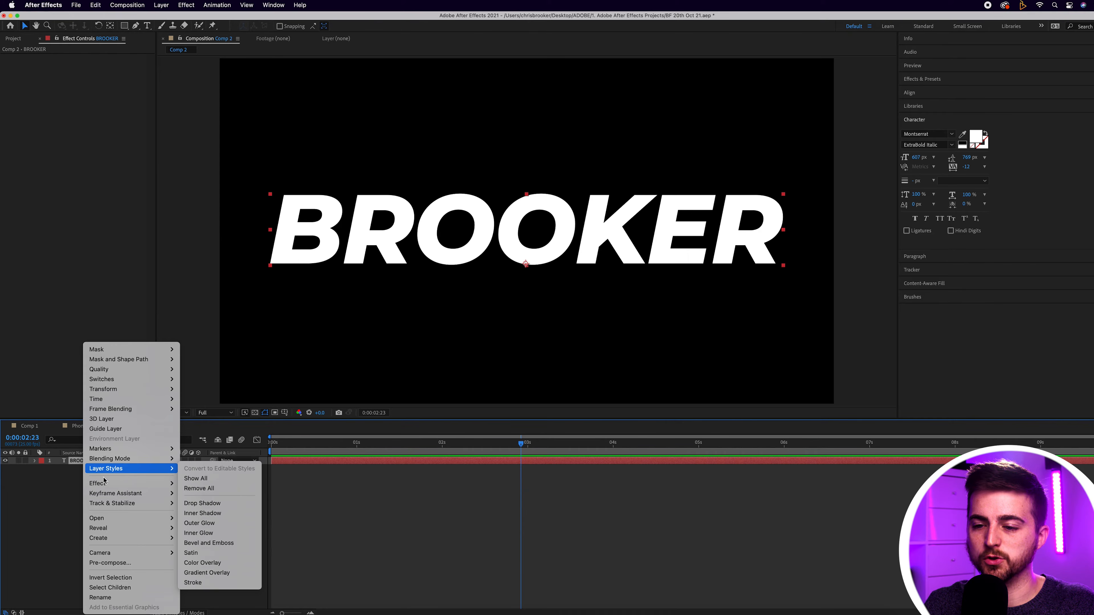
{"action": "mouse_move", "coordinate": [150, 538]}
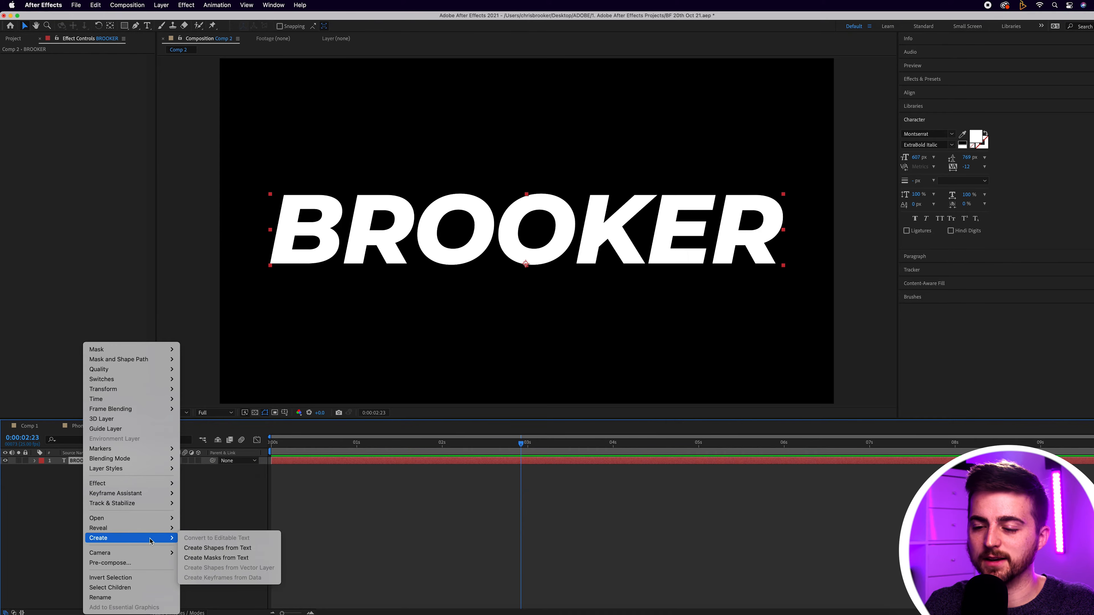
{"action": "left_click", "coordinate": [235, 548]}
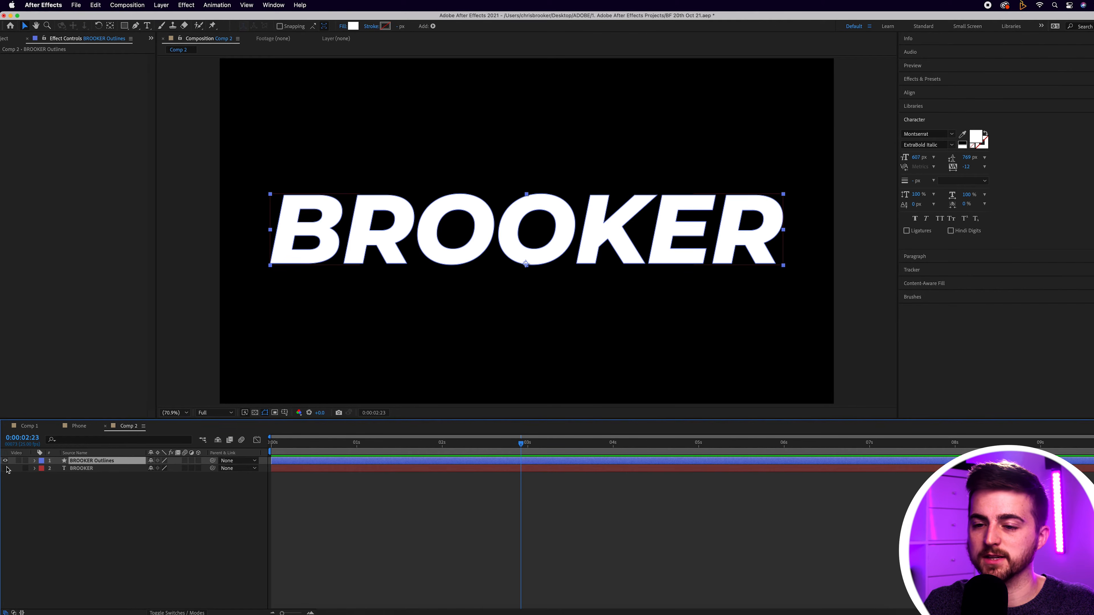
Step: Remove the fill from the title's outlines layer by setting it to None
{"action": "left_click", "coordinate": [35, 460]}
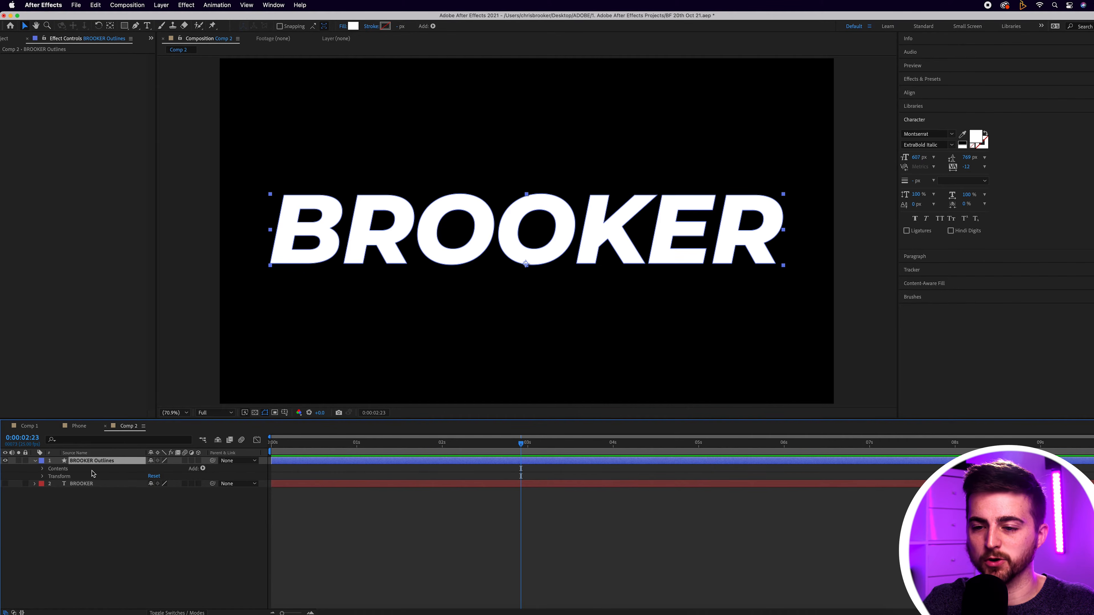
{"action": "left_click", "coordinate": [62, 475]}
{"action": "left_click", "coordinate": [81, 461]}
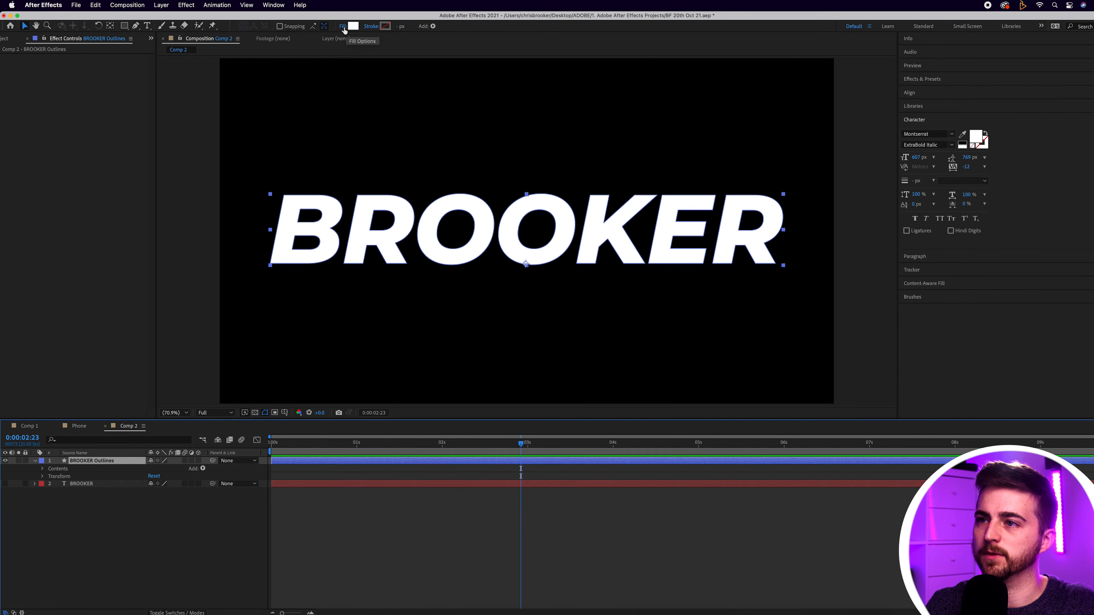
{"action": "left_click", "coordinate": [343, 27]}
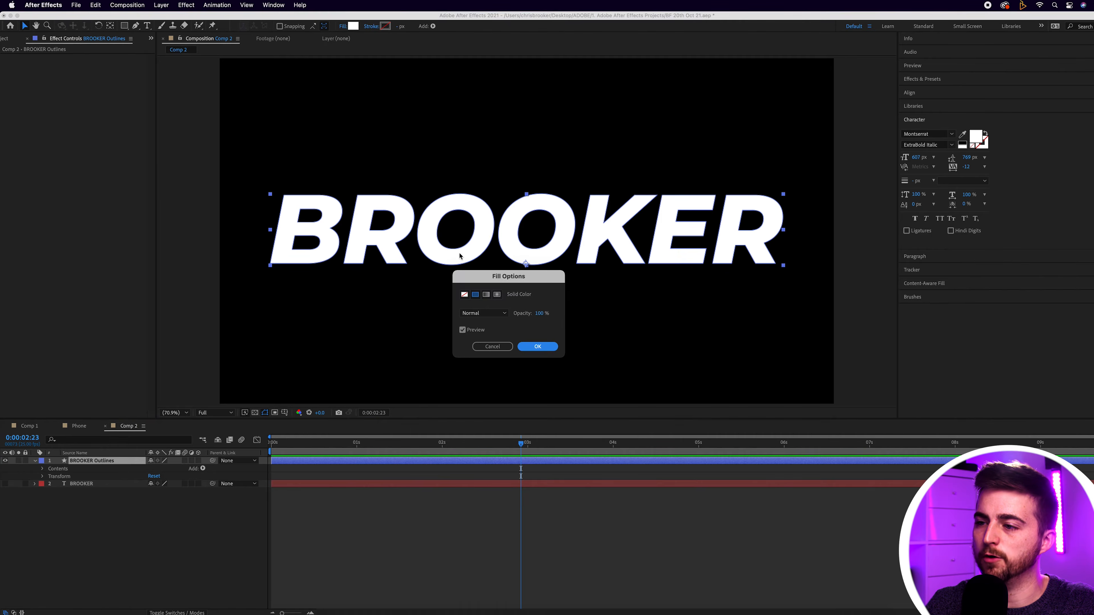
{"action": "left_click", "coordinate": [464, 294]}
{"action": "left_click", "coordinate": [537, 346]}
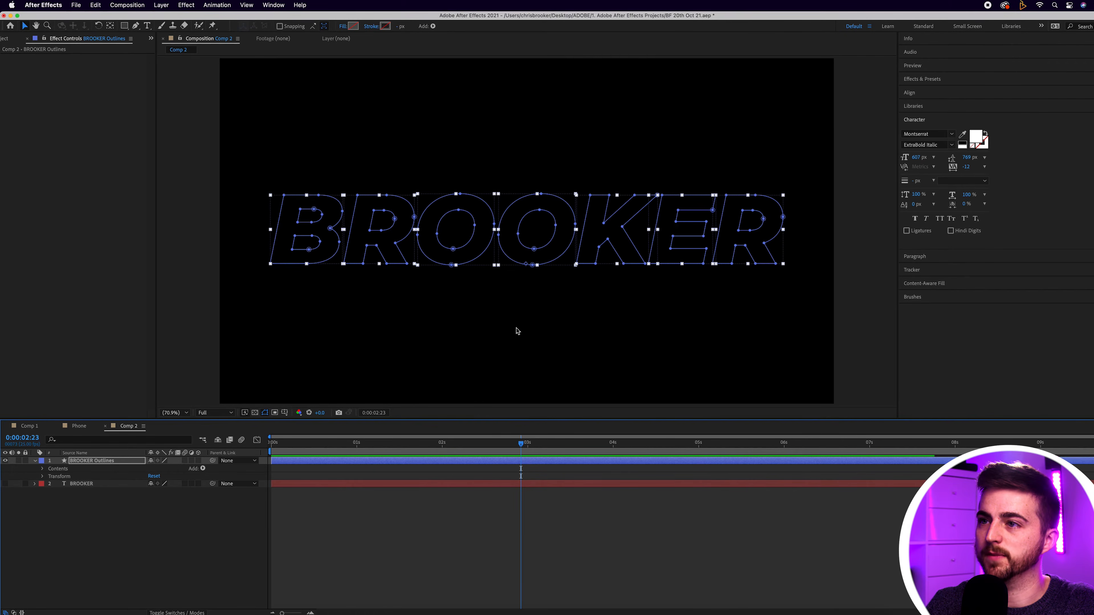
Step: Give the title outlines a solid white (FFFFFF) stroke 23 px wide
{"action": "left_click", "coordinate": [372, 27]}
{"action": "left_click", "coordinate": [475, 294]}
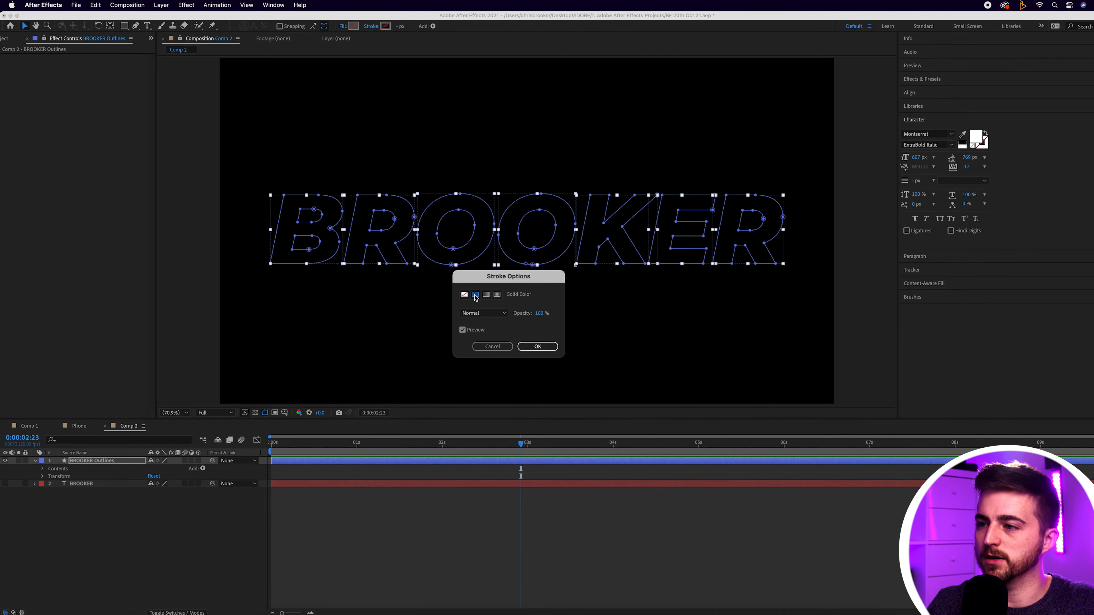
{"action": "left_click", "coordinate": [537, 346]}
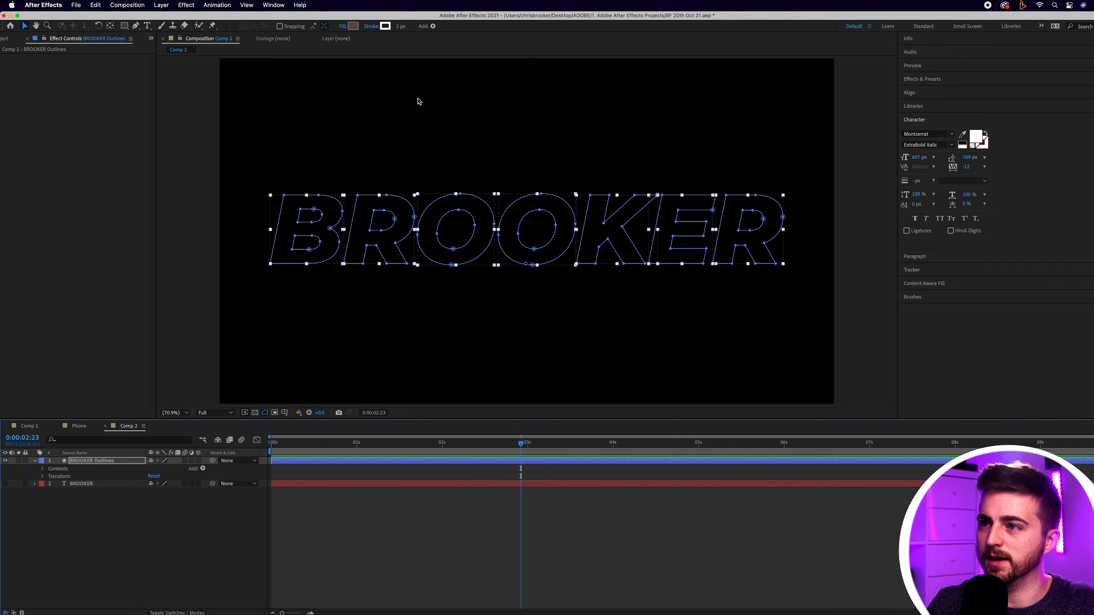
{"action": "left_click", "coordinate": [385, 26]}
{"action": "left_click_drag", "start_coordinate": [383, 270], "coordinate": [378, 251]}
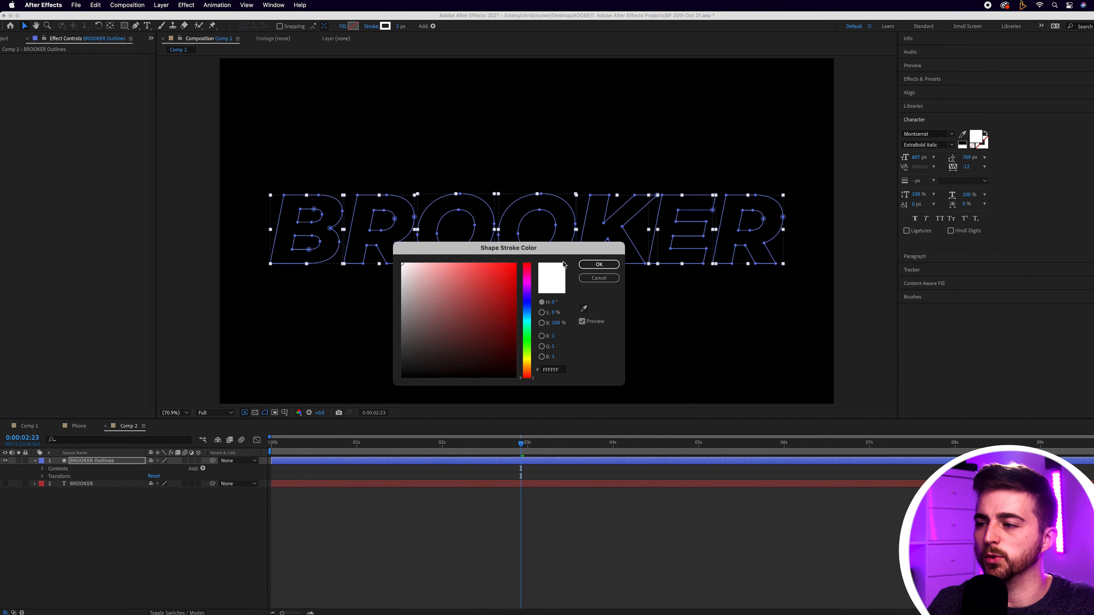
{"action": "left_click", "coordinate": [596, 265]}
{"action": "left_click_drag", "start_coordinate": [400, 25], "coordinate": [407, 26]}
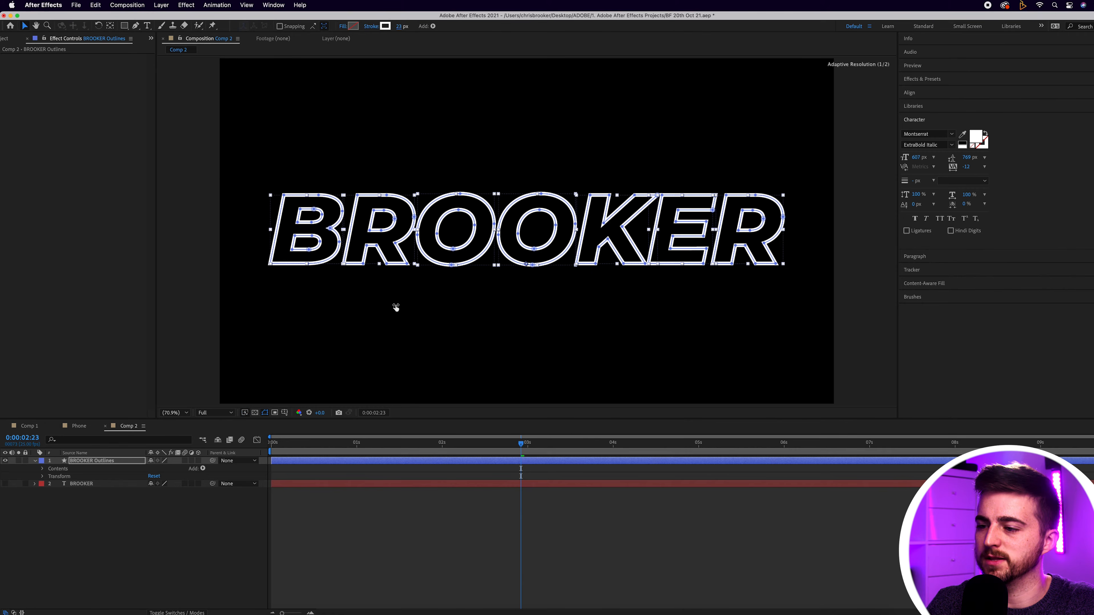
{"action": "left_click", "coordinate": [431, 510]}
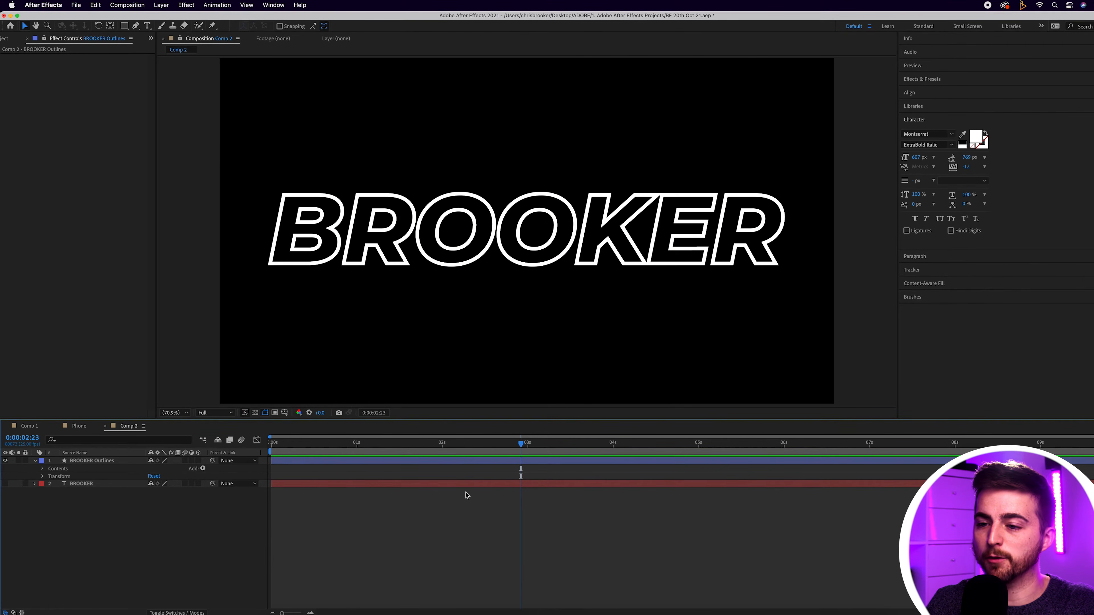
Step: Add Trim Paths to the title's outlines layer
{"action": "left_click", "coordinate": [123, 461]}
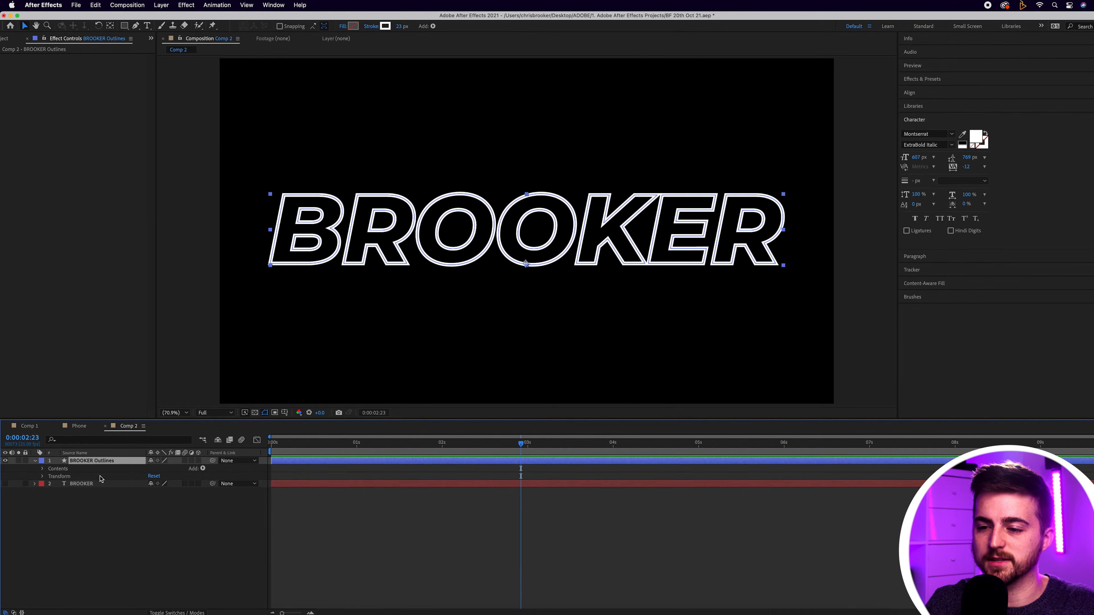
{"action": "left_click", "coordinate": [203, 469]}
{"action": "left_click", "coordinate": [205, 473]}
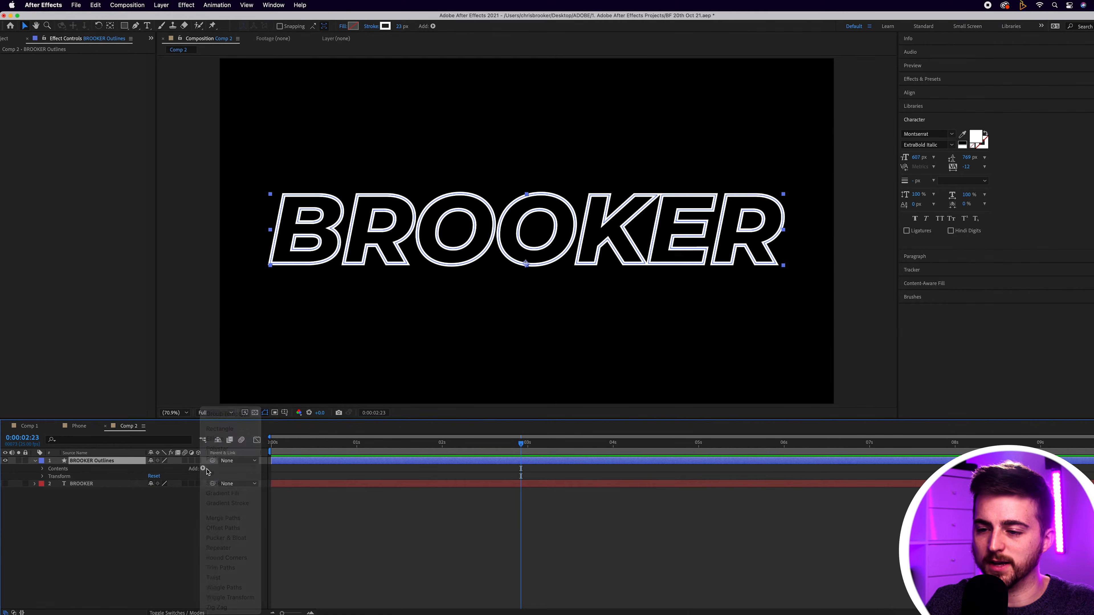
{"action": "left_click", "coordinate": [203, 469]}
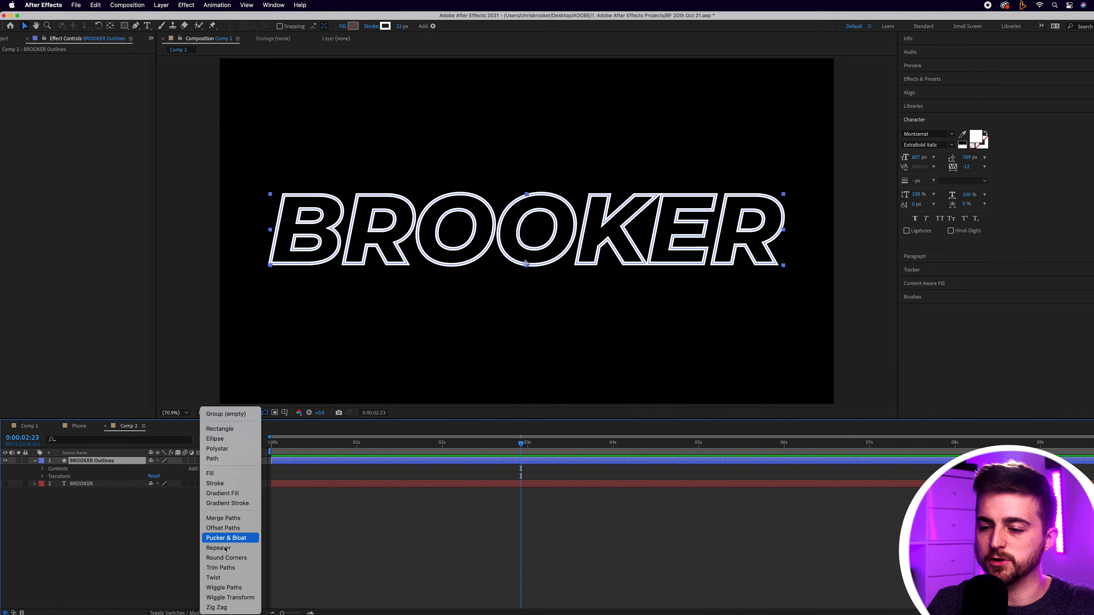
{"action": "left_click", "coordinate": [218, 568]}
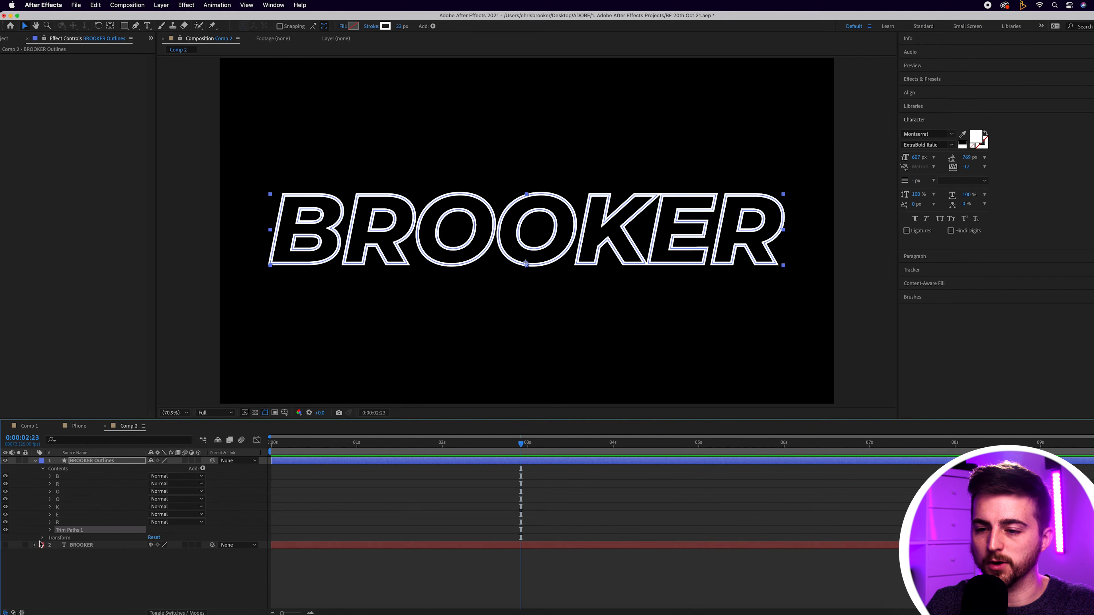
Step: Keyframe the Trim Paths End value from 0% at 0:00:00:11 to 100% at 0:00:02:00
{"action": "left_click", "coordinate": [50, 530]}
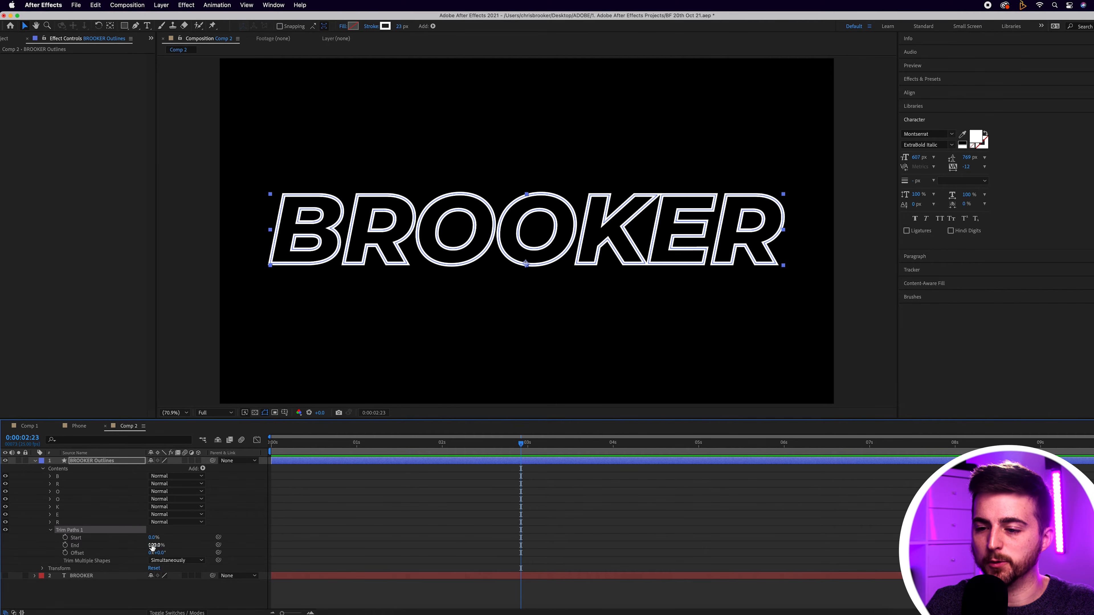
{"action": "left_click_drag", "start_coordinate": [153, 545], "coordinate": [87, 550]}
{"action": "left_click_drag", "start_coordinate": [505, 446], "coordinate": [310, 451]}
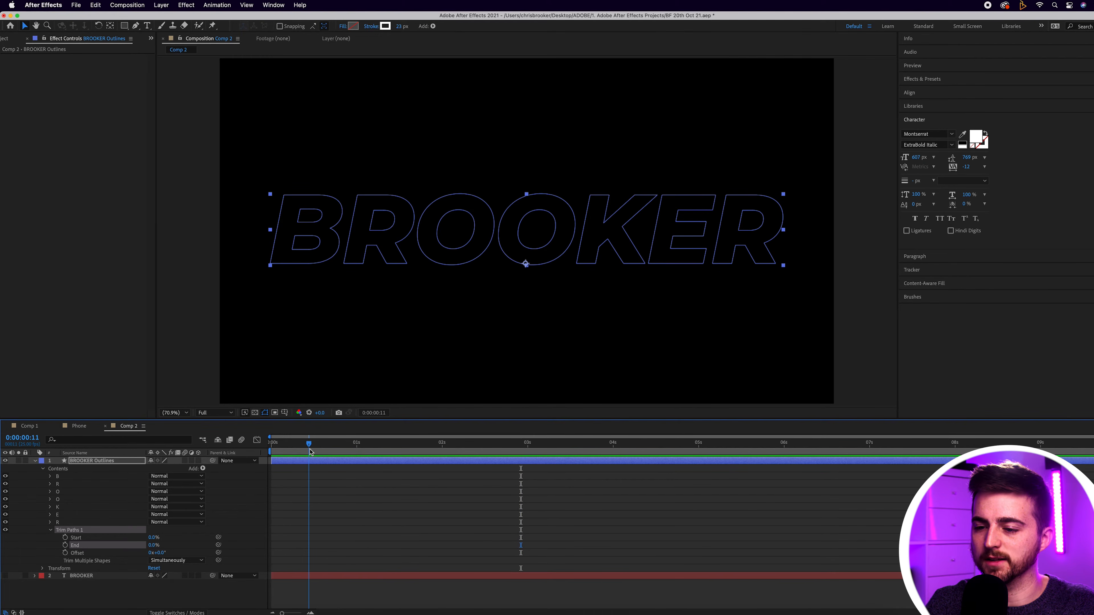
{"action": "left_click", "coordinate": [64, 545]}
{"action": "left_click_drag", "start_coordinate": [324, 451], "coordinate": [443, 457]}
{"action": "left_click_drag", "start_coordinate": [154, 545], "coordinate": [251, 539]}
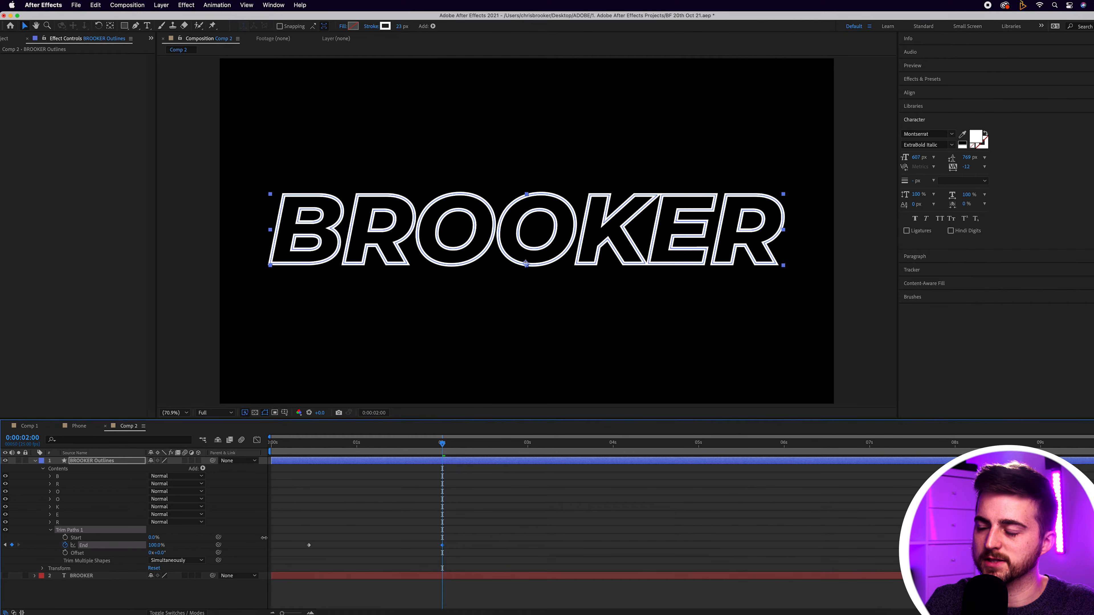
{"action": "left_click", "coordinate": [565, 518]}
Step: Preview the stroke drawing on from the start of the timeline
{"action": "left_click_drag", "start_coordinate": [425, 446], "coordinate": [130, 457]}
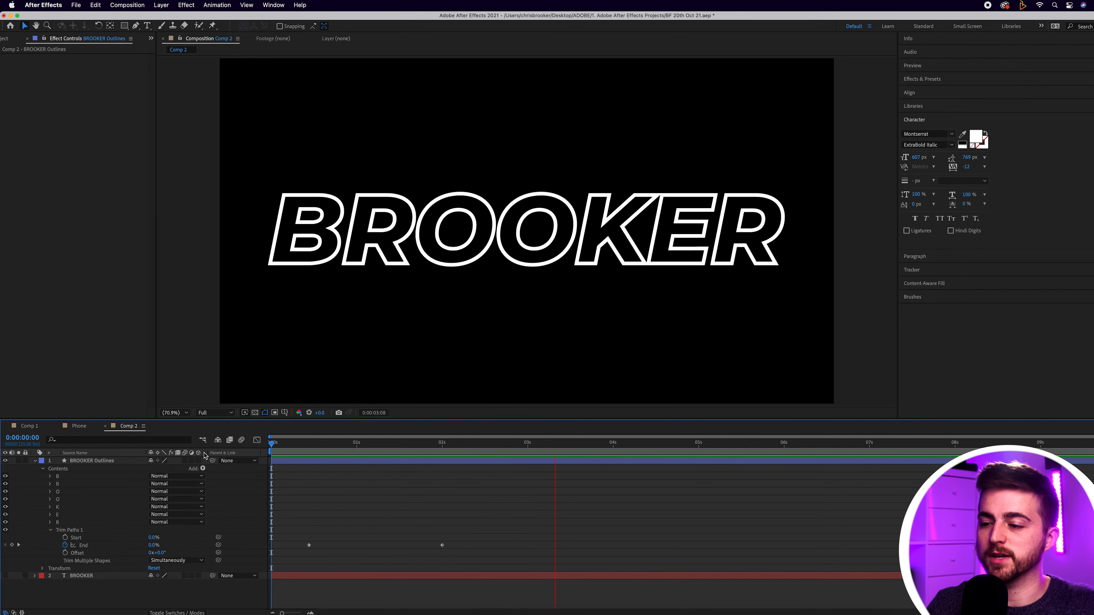
{"action": "left_click_drag", "start_coordinate": [477, 448], "coordinate": [302, 450]}
{"action": "key", "text": "space"}
Step: Apply Easy Ease to both Trim Paths End keyframes and play the animation from the start
{"action": "mouse_move", "coordinate": [490, 525]}
{"action": "left_mouse_down"}
{"action": "mouse_move", "coordinate": [310, 553]}
{"action": "mouse_move", "coordinate": [294, 534]}
{"action": "mouse_move", "coordinate": [475, 556]}
{"action": "left_mouse_up"}
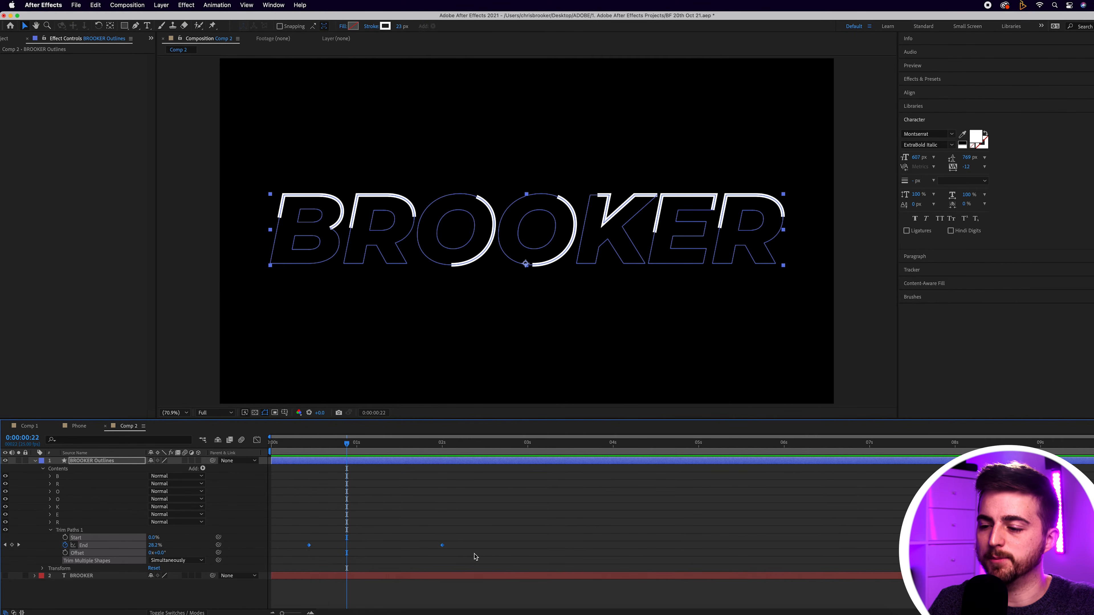
{"action": "right_click", "coordinate": [443, 547]}
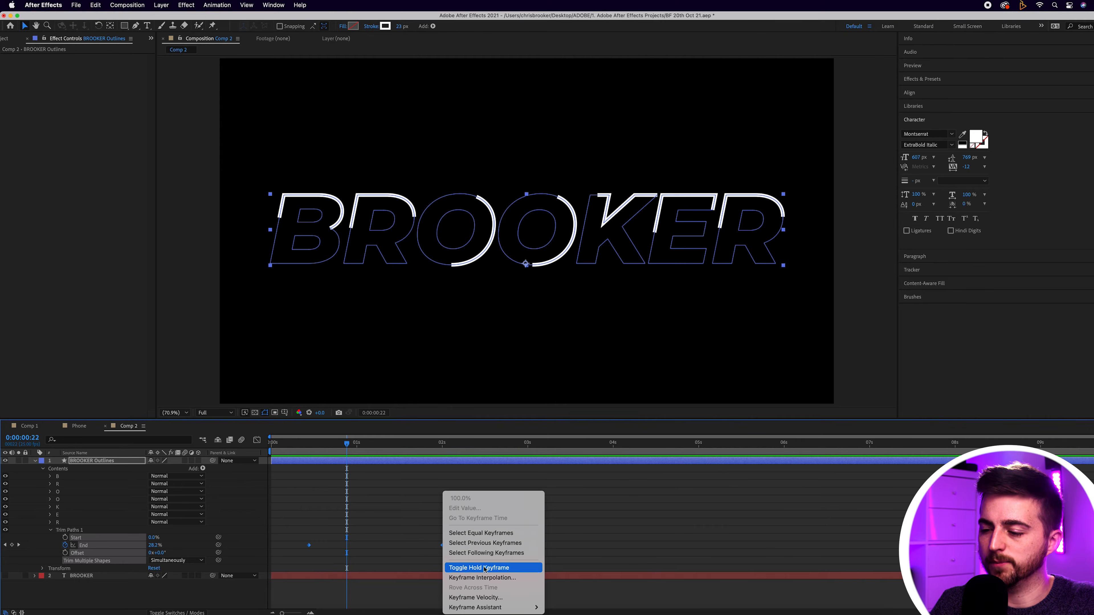
{"action": "mouse_move", "coordinate": [495, 607]}
{"action": "left_click", "coordinate": [574, 549]}
{"action": "key", "text": "Home"}
{"action": "key", "text": "space"}
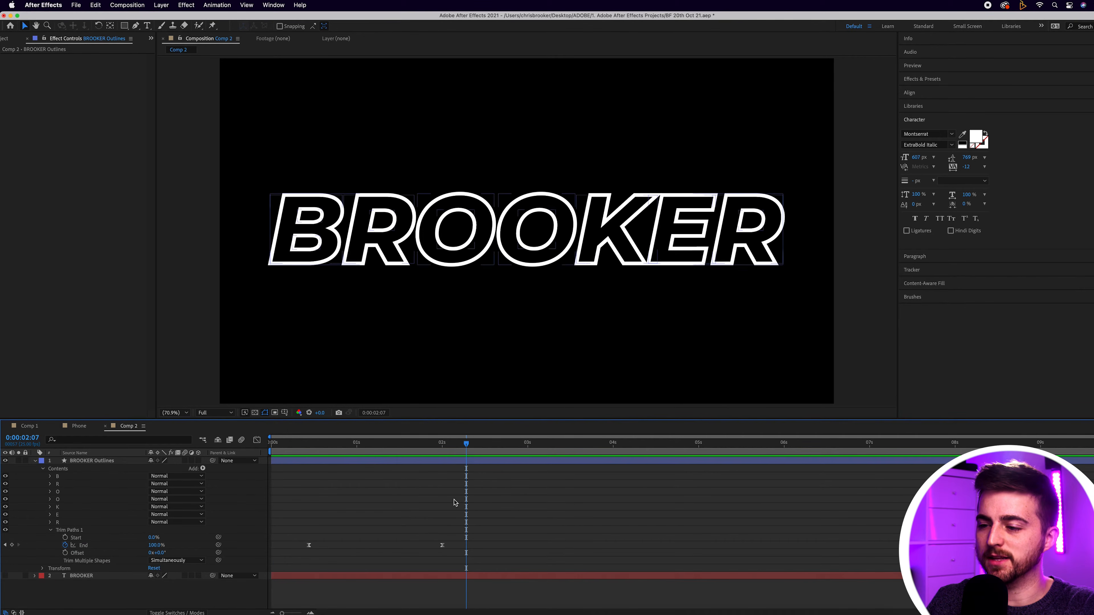
Step: Scrub the animation around 0:00:01:10 to inspect the partly drawn letter strokes
{"action": "left_click", "coordinate": [393, 448]}
{"action": "left_click", "coordinate": [389, 448]}
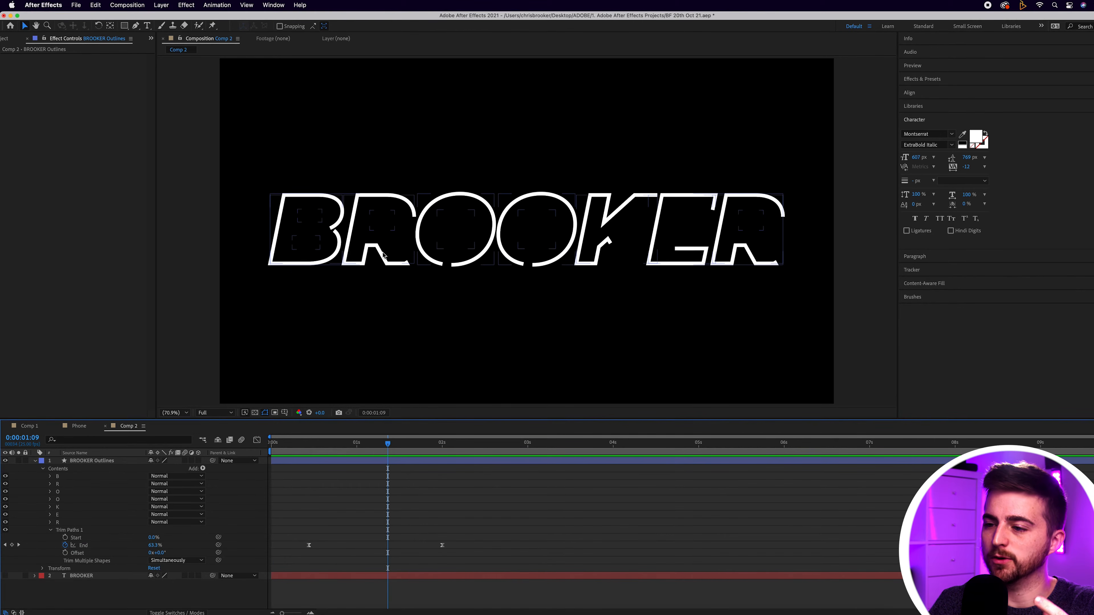
{"action": "mouse_move", "coordinate": [368, 451]}
{"action": "left_mouse_down"}
{"action": "mouse_move", "coordinate": [301, 450]}
{"action": "mouse_move", "coordinate": [393, 451]}
{"action": "left_mouse_up"}
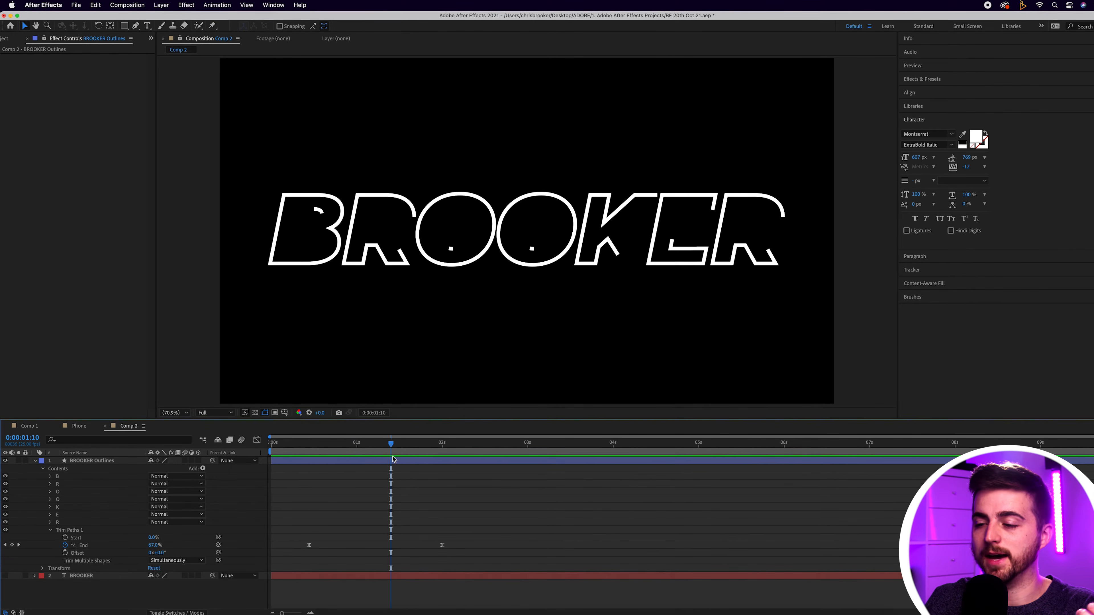
Step: At 0:00:02:00, expand all the letter groups in the outlines layer and keyframe Position for B and the first R
{"action": "left_click_drag", "start_coordinate": [393, 448], "coordinate": [443, 451]}
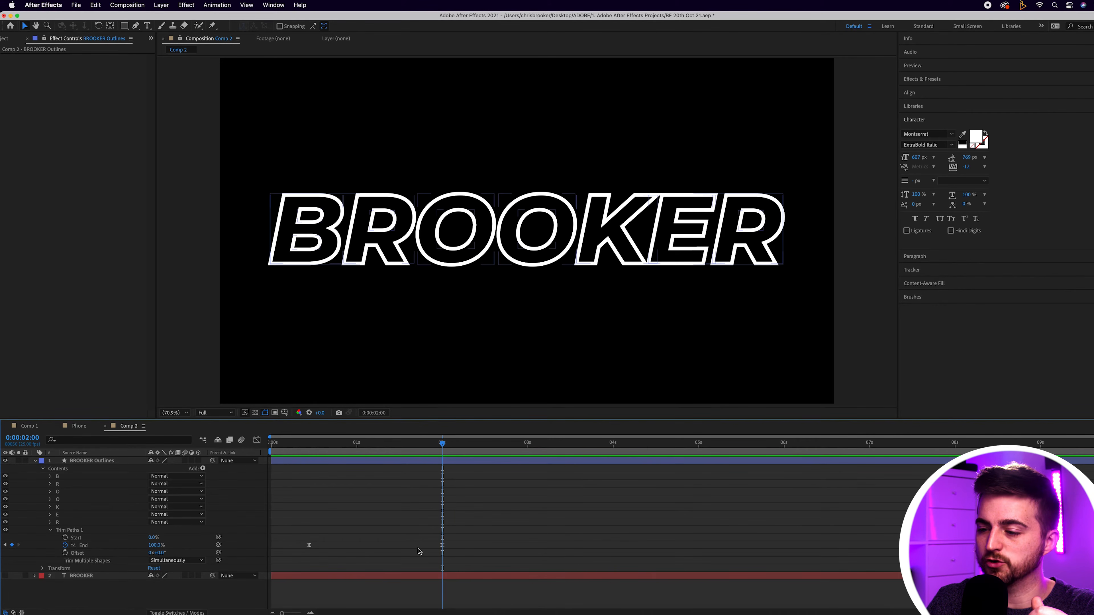
{"action": "left_click", "coordinate": [58, 523]}
{"action": "left_click", "coordinate": [61, 478], "text": "shift"}
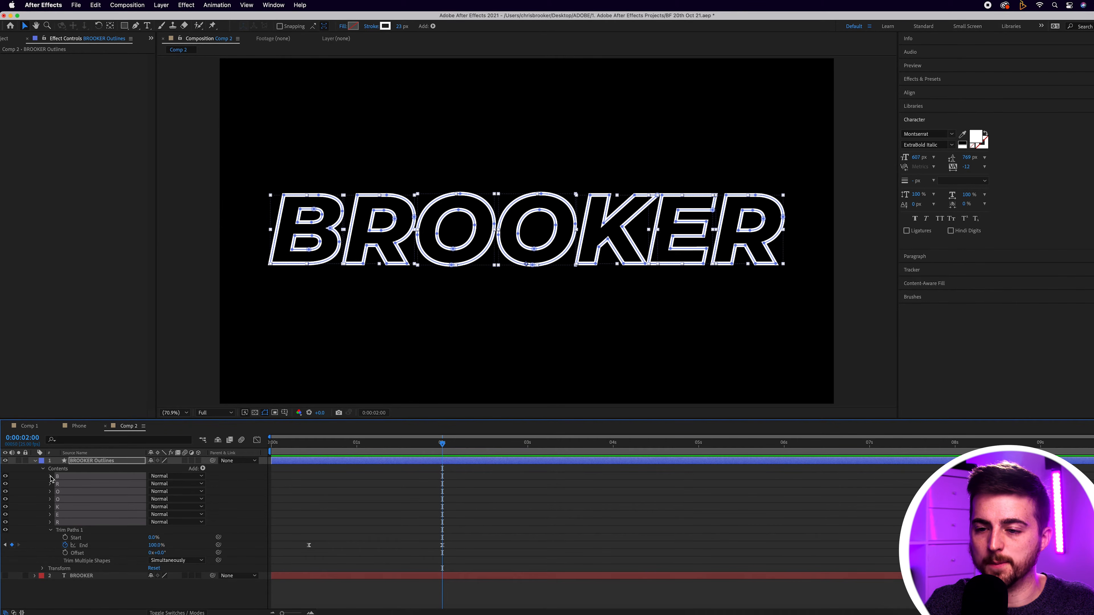
{"action": "left_click", "coordinate": [50, 476]}
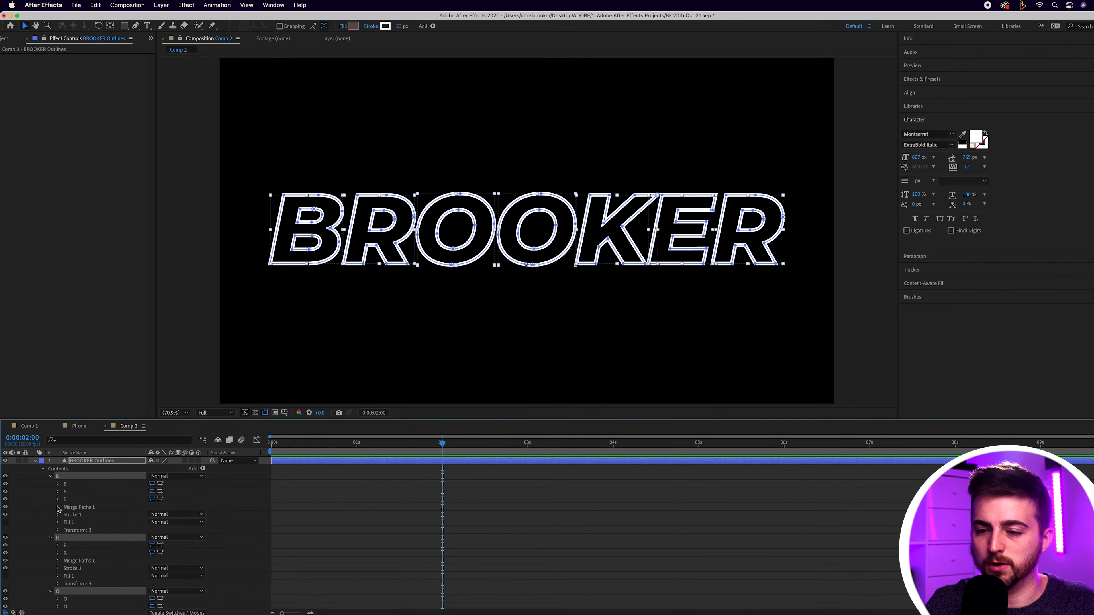
{"action": "left_click", "coordinate": [58, 530]}
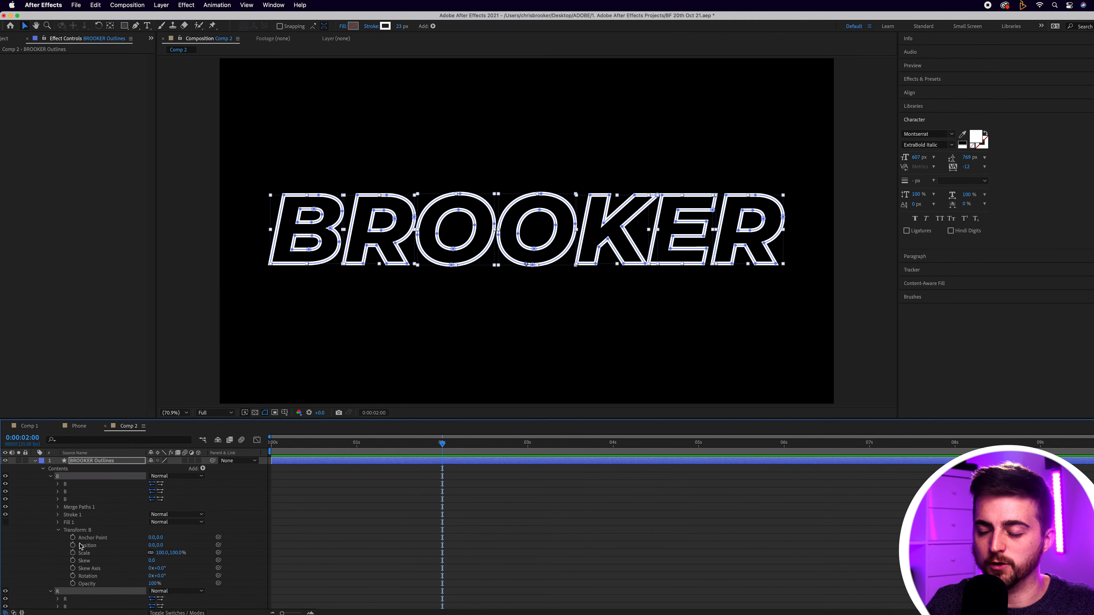
{"action": "scroll", "coordinate": [82, 493], "scroll_direction": "down", "scroll_amount": 6}
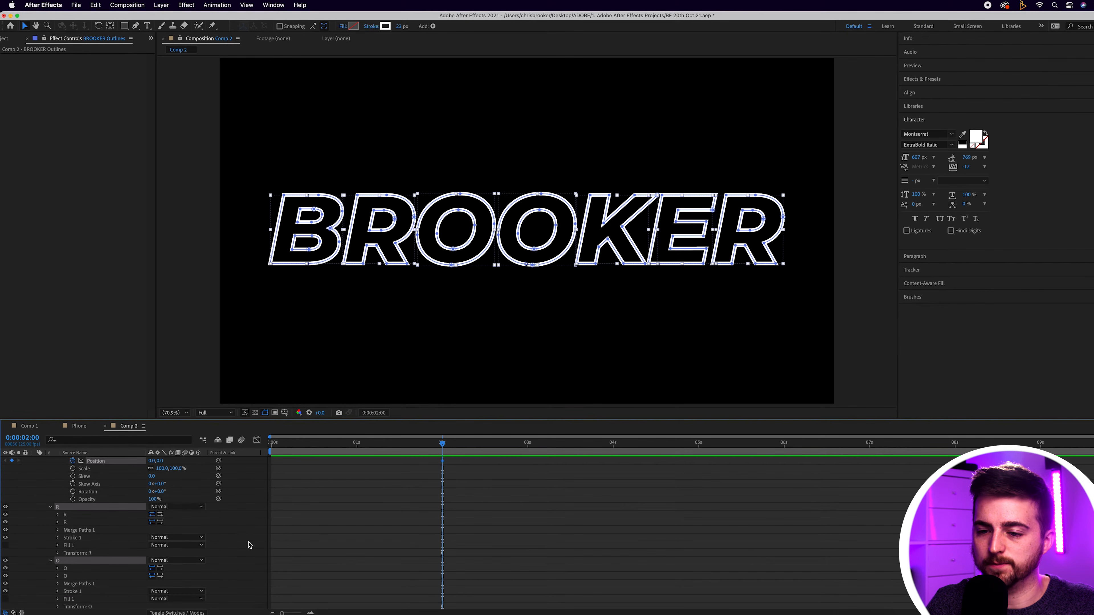
{"action": "left_click", "coordinate": [58, 500]}
{"action": "left_click", "coordinate": [73, 514]}
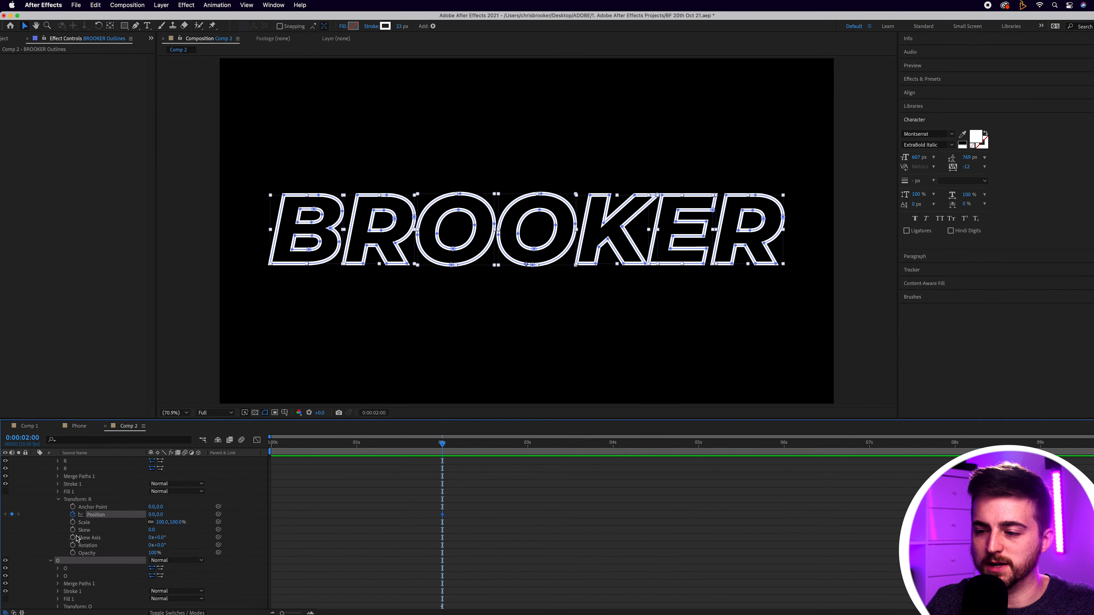
Step: Add Position keyframes at 0:00:02:00 for both O's, K, E and the last R
{"action": "scroll", "coordinate": [395, 558], "scroll_direction": "down", "scroll_amount": 3}
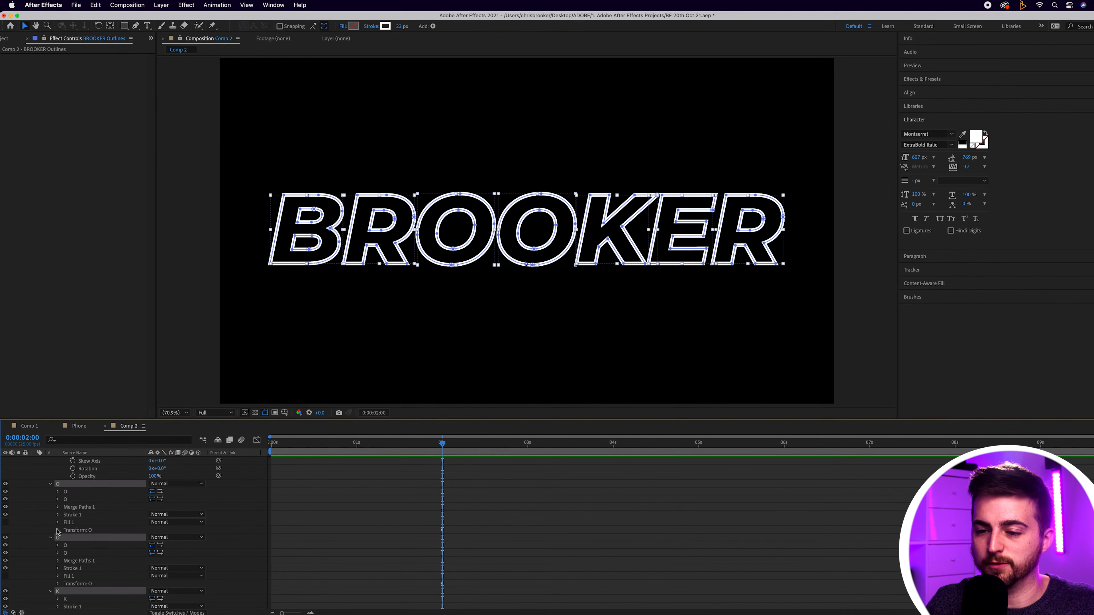
{"action": "scroll", "coordinate": [285, 547], "scroll_direction": "down", "scroll_amount": 3}
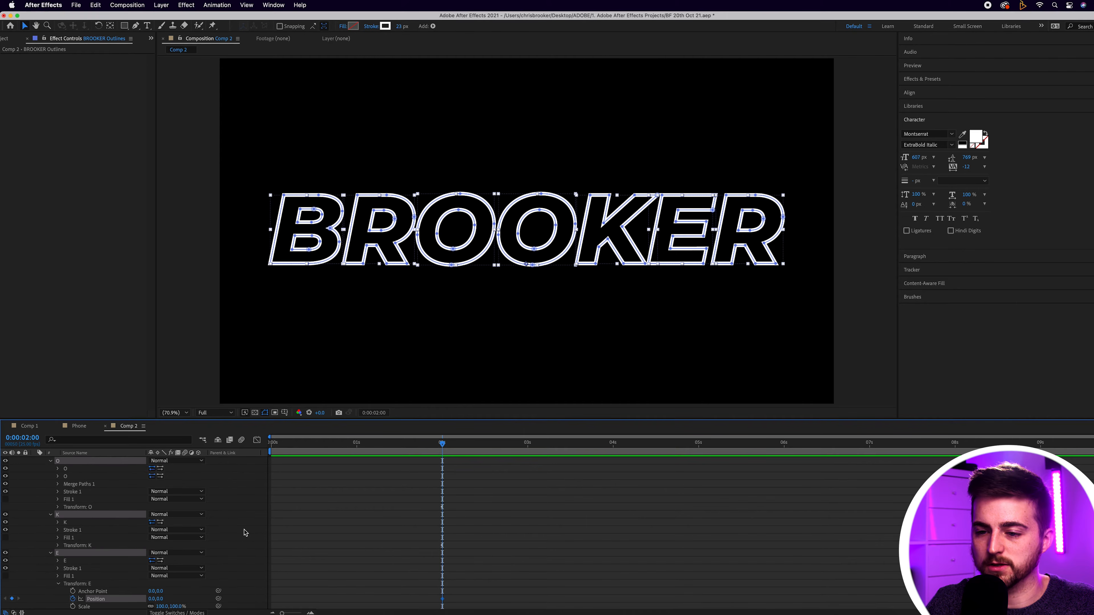
{"action": "left_click", "coordinate": [58, 508]}
{"action": "scroll", "coordinate": [278, 540], "scroll_direction": "down", "scroll_amount": 3}
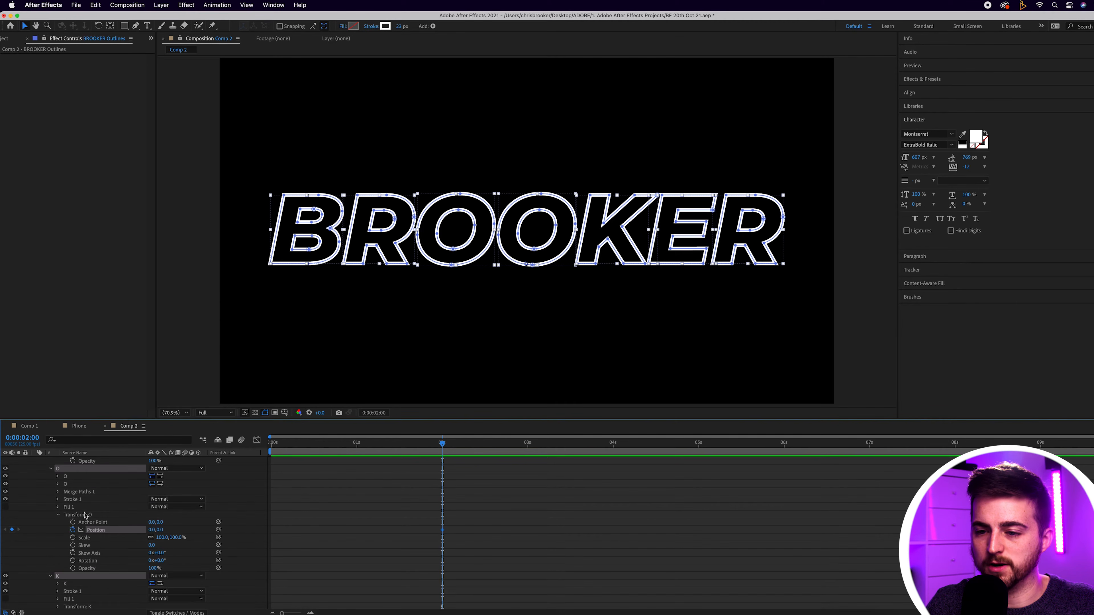
{"action": "scroll", "coordinate": [60, 539], "scroll_direction": "down", "scroll_amount": 4}
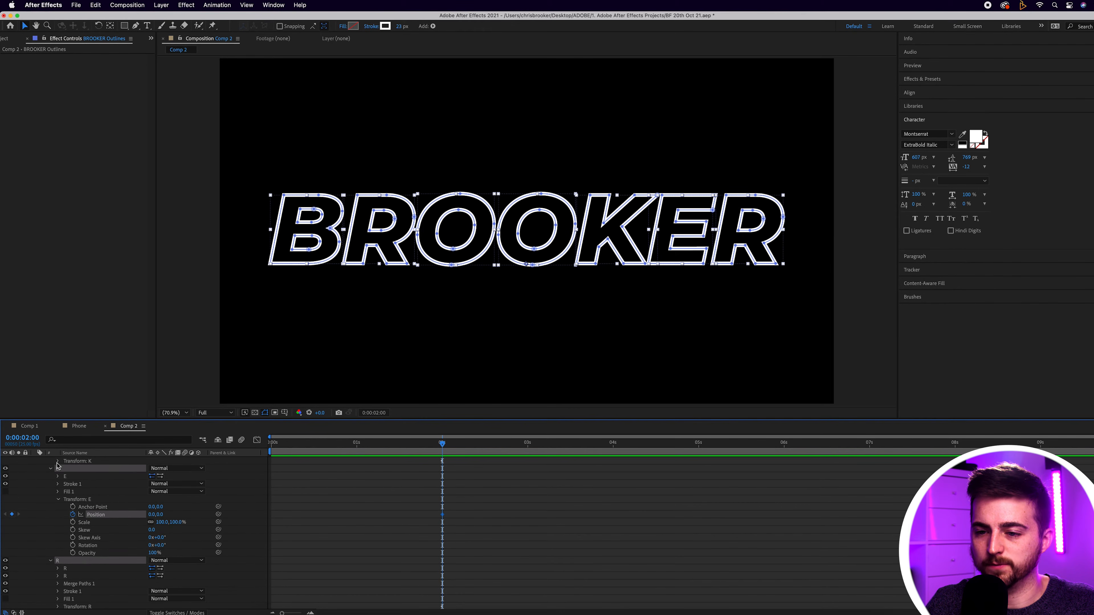
{"action": "left_click", "coordinate": [59, 461]}
{"action": "scroll", "coordinate": [290, 537], "scroll_direction": "down", "scroll_amount": 4}
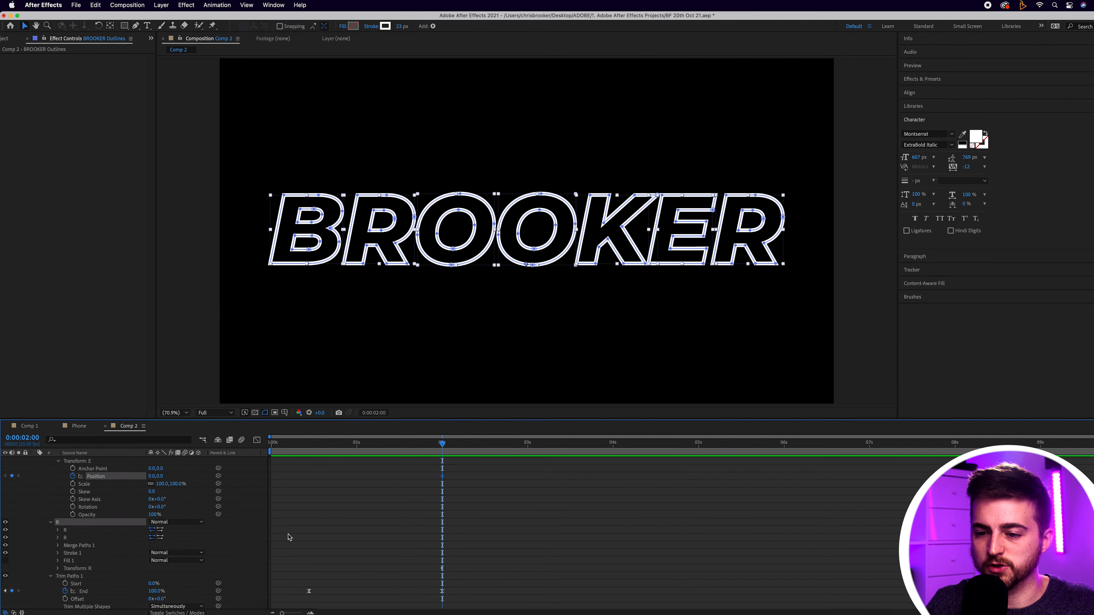
{"action": "left_click", "coordinate": [57, 553]}
{"action": "scroll", "coordinate": [348, 552], "scroll_direction": "down", "scroll_amount": 2}
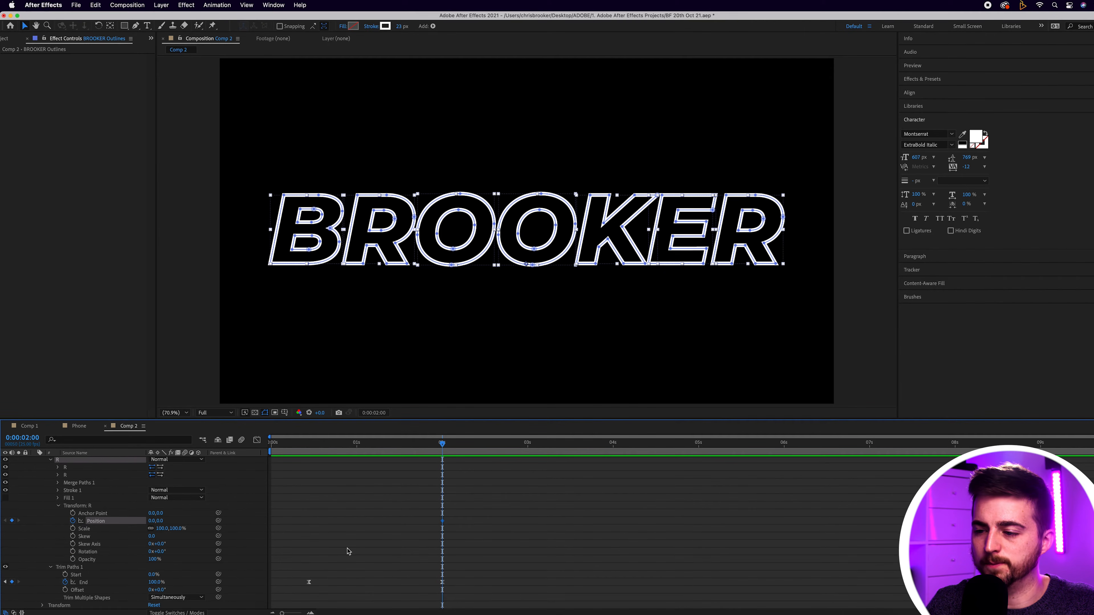
Step: At 0:00:00:11, raise the letter B by setting its Position to 0.0, -222.0
{"action": "left_click_drag", "start_coordinate": [441, 444], "coordinate": [309, 450]}
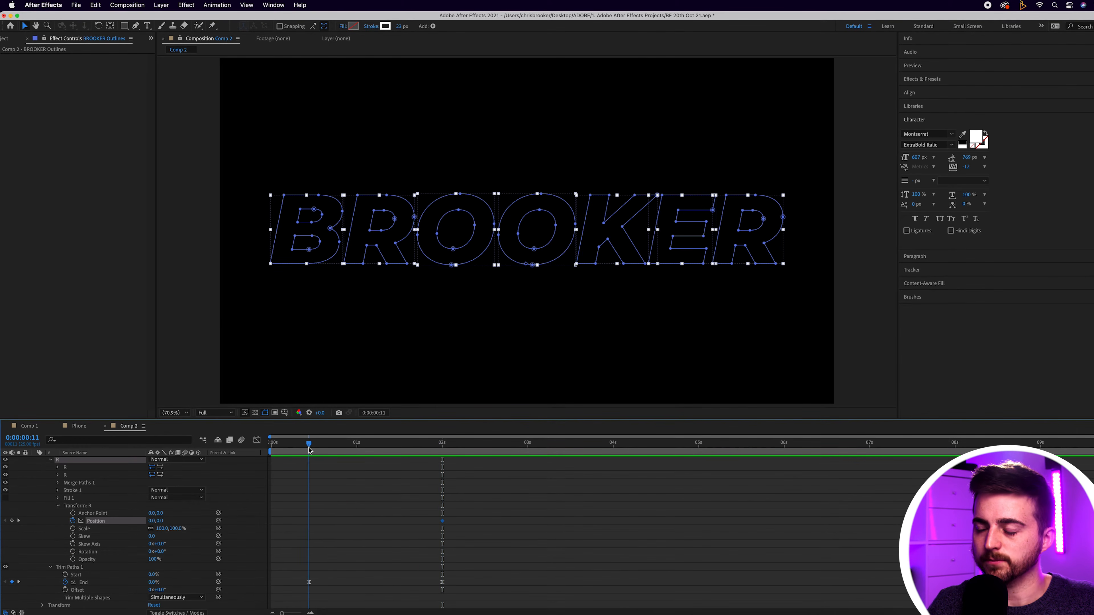
{"action": "left_click", "coordinate": [355, 523]}
{"action": "scroll", "coordinate": [355, 523], "scroll_direction": "up", "scroll_amount": 3}
{"action": "scroll", "coordinate": [359, 522], "scroll_direction": "down", "scroll_amount": 3}
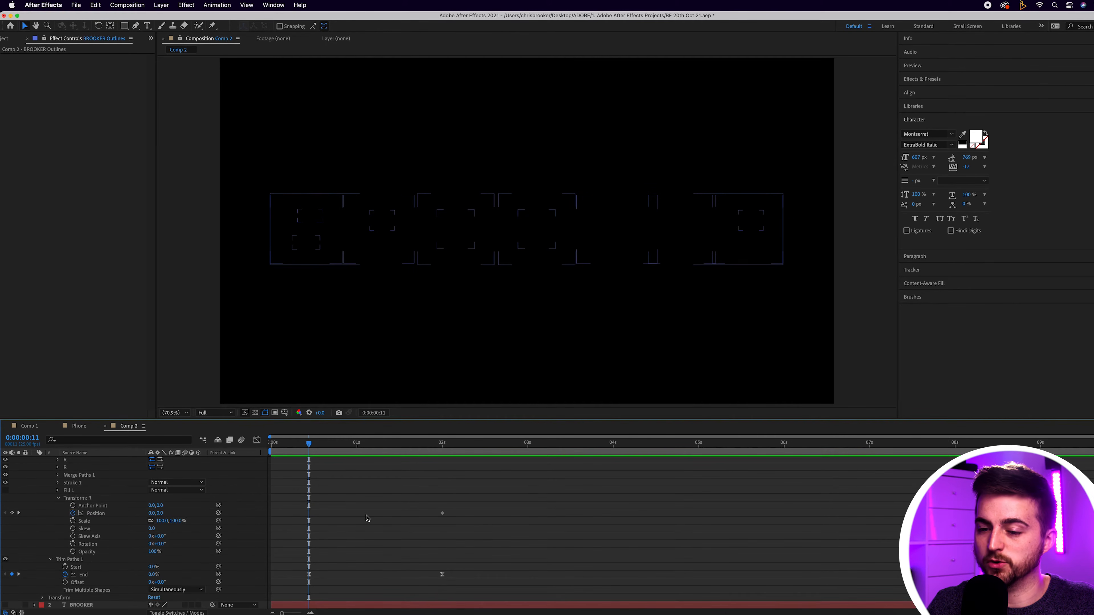
{"action": "scroll", "coordinate": [371, 517], "scroll_direction": "up", "scroll_amount": 6}
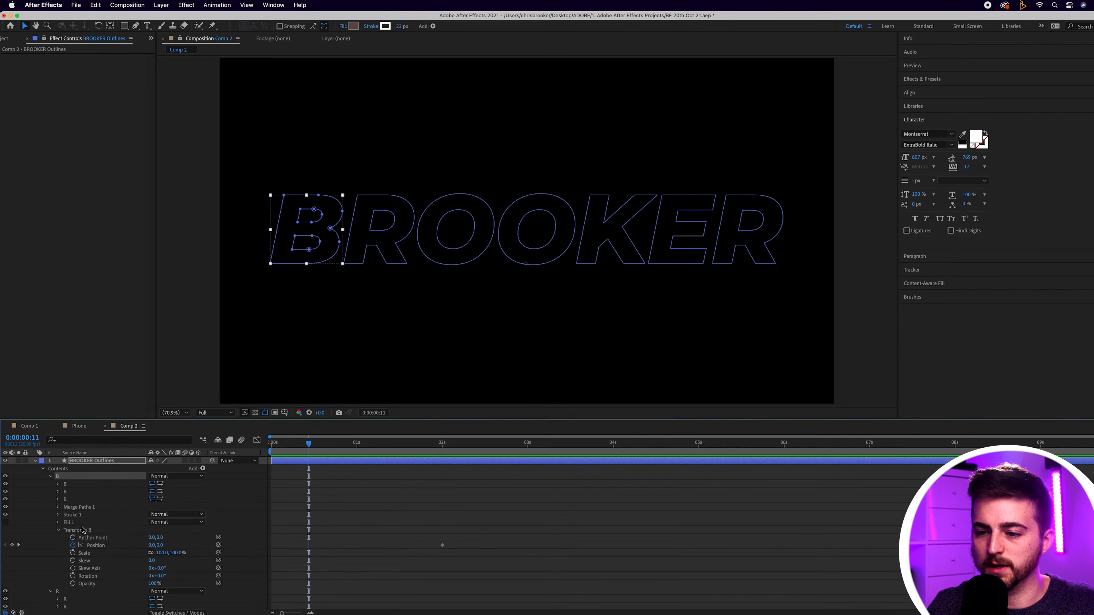
{"action": "left_click_drag", "start_coordinate": [161, 547], "coordinate": [74, 547]}
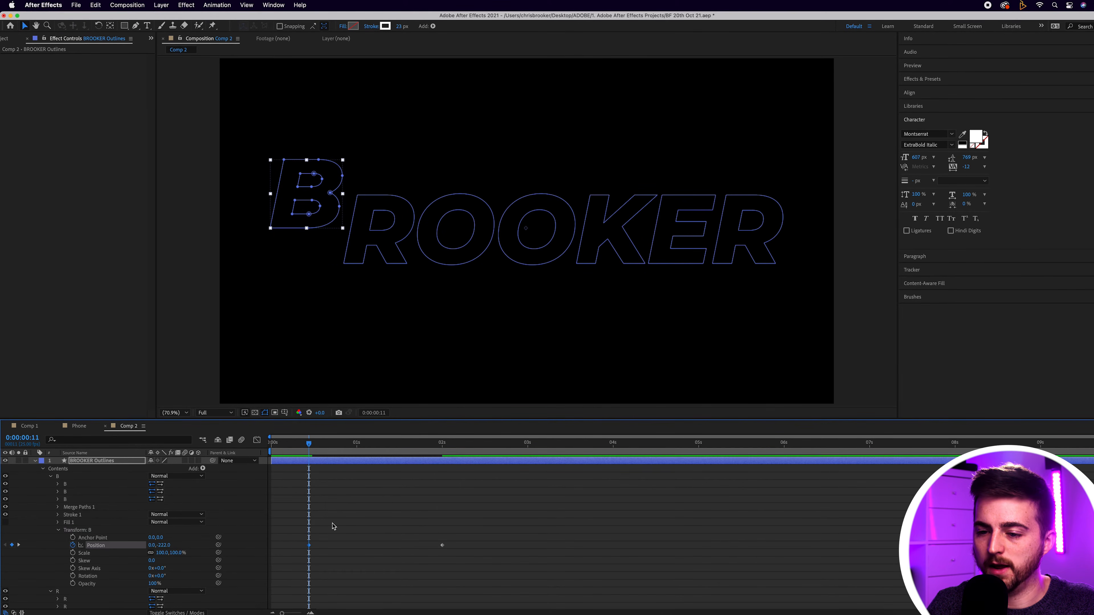
Step: Lower the first R to Position 0.0, 105.0 and the first O to 0.0, 163.0 at 0:00:00:11
{"action": "scroll", "coordinate": [337, 528], "scroll_direction": "down", "scroll_amount": 5}
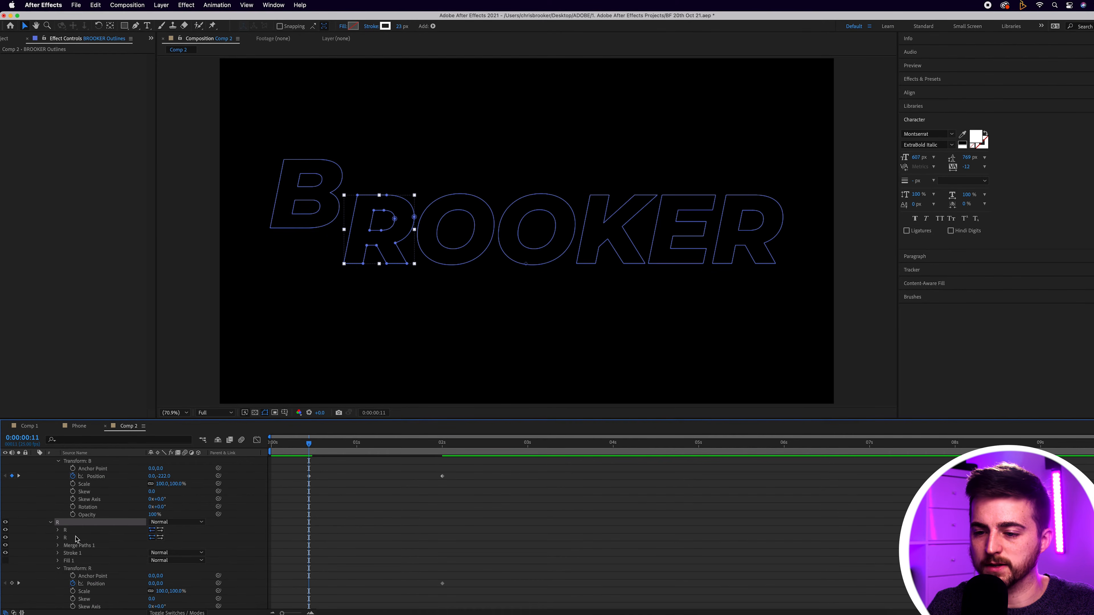
{"action": "left_click_drag", "start_coordinate": [162, 585], "coordinate": [207, 584]}
{"action": "scroll", "coordinate": [343, 545], "scroll_direction": "down", "scroll_amount": 1}
{"action": "scroll", "coordinate": [342, 545], "scroll_direction": "down", "scroll_amount": 6}
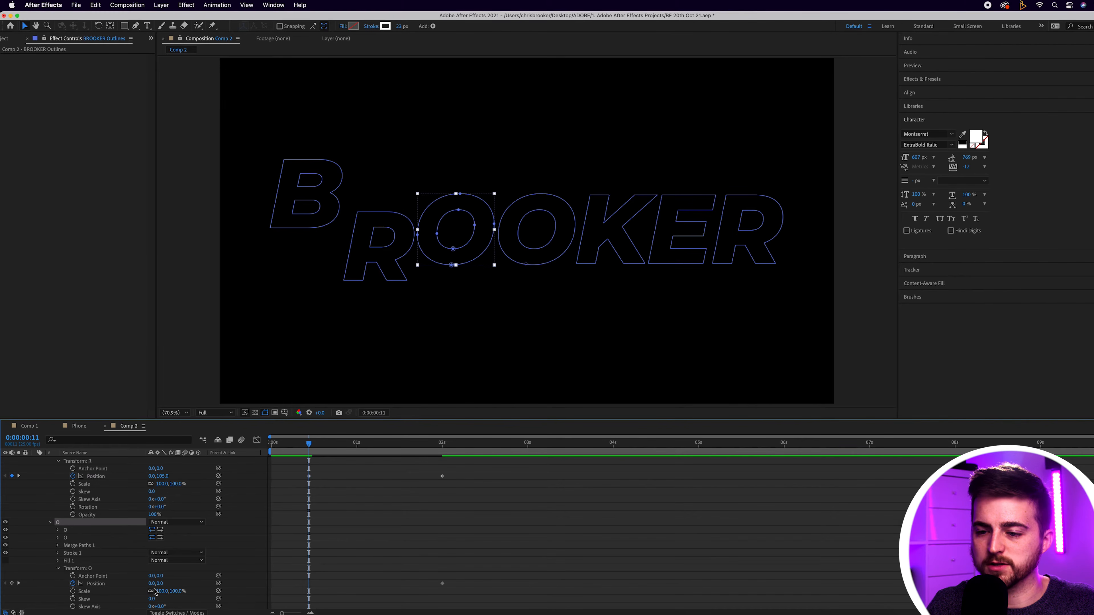
{"action": "left_click_drag", "start_coordinate": [161, 583], "coordinate": [234, 583]}
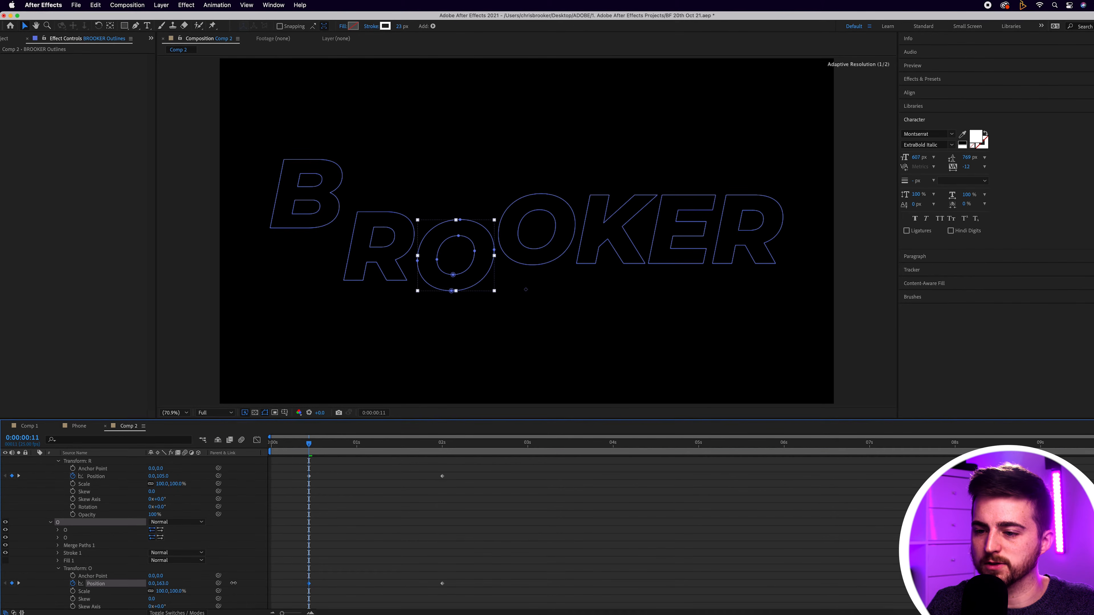
Step: Offset the second O to Position 96.0, -102.0 and the K to 77.0, 97.0 at 0:00:00:11
{"action": "scroll", "coordinate": [392, 541], "scroll_direction": "down", "scroll_amount": 8}
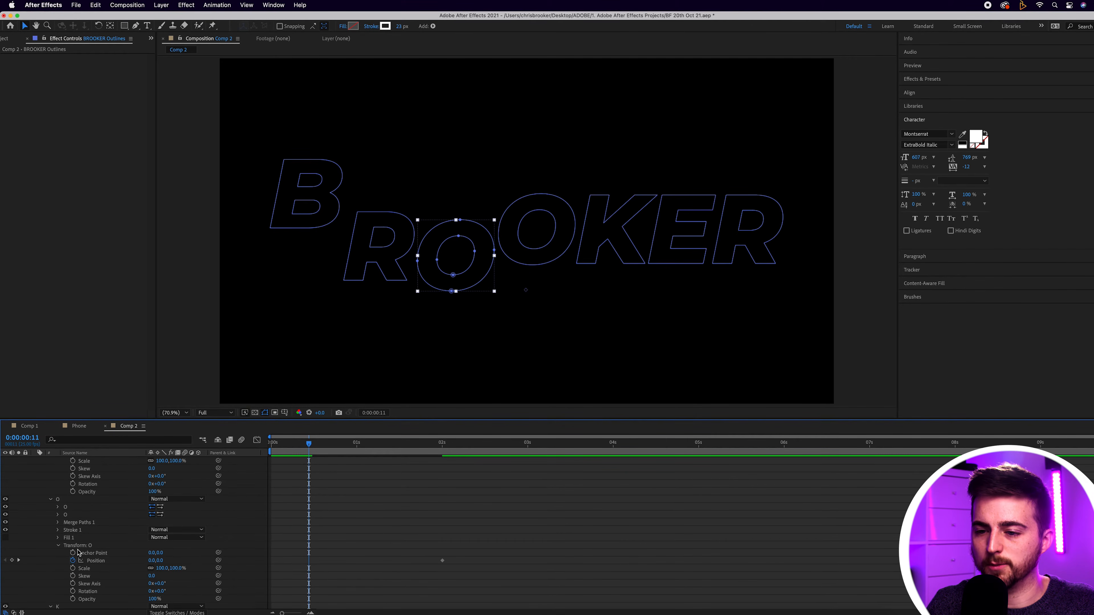
{"action": "left_click_drag", "start_coordinate": [150, 562], "coordinate": [195, 553]}
{"action": "scroll", "coordinate": [158, 555], "scroll_direction": "down", "scroll_amount": 1}
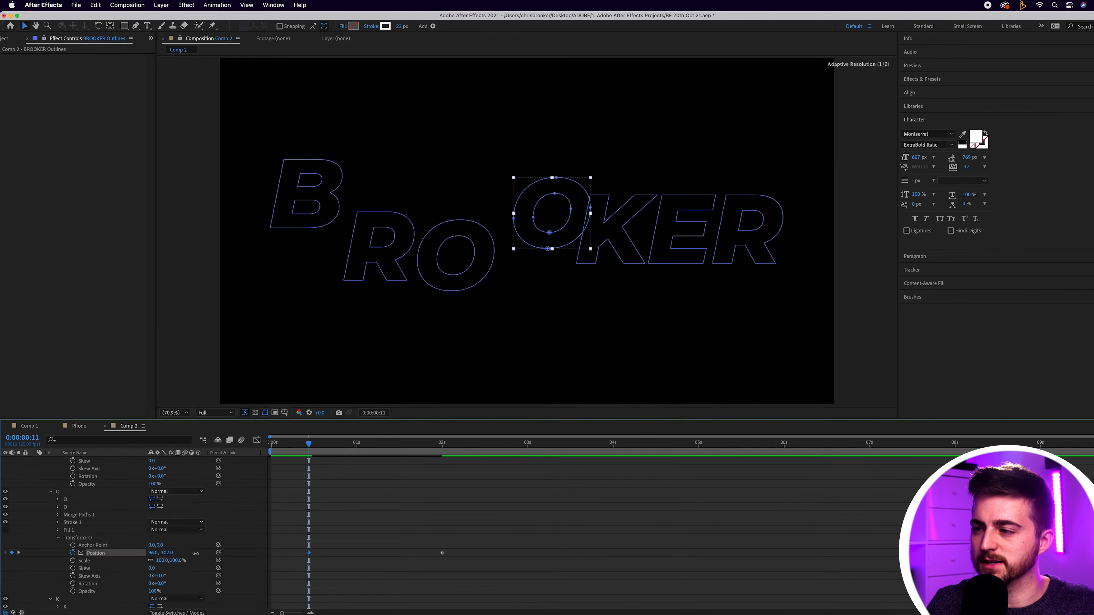
{"action": "scroll", "coordinate": [196, 557], "scroll_direction": "down", "scroll_amount": 6}
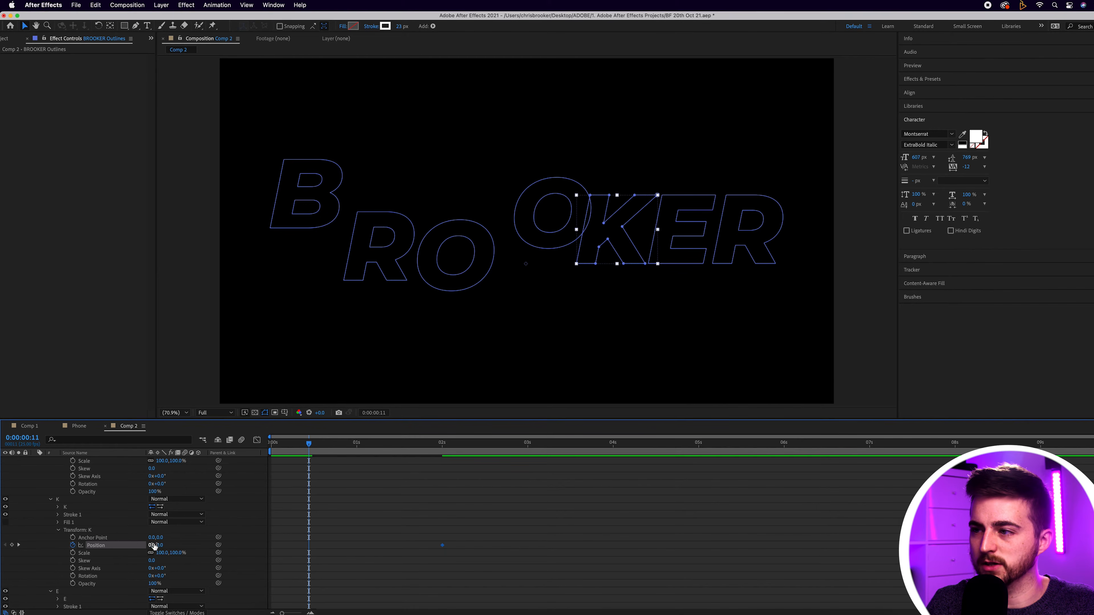
{"action": "left_click_drag", "start_coordinate": [160, 545], "coordinate": [188, 546]}
Step: Offset the E to Position 53.0, -121.0 and the last R to 151.0, 0.0 at 0:00:00:11
{"action": "scroll", "coordinate": [92, 509], "scroll_direction": "down", "scroll_amount": 5}
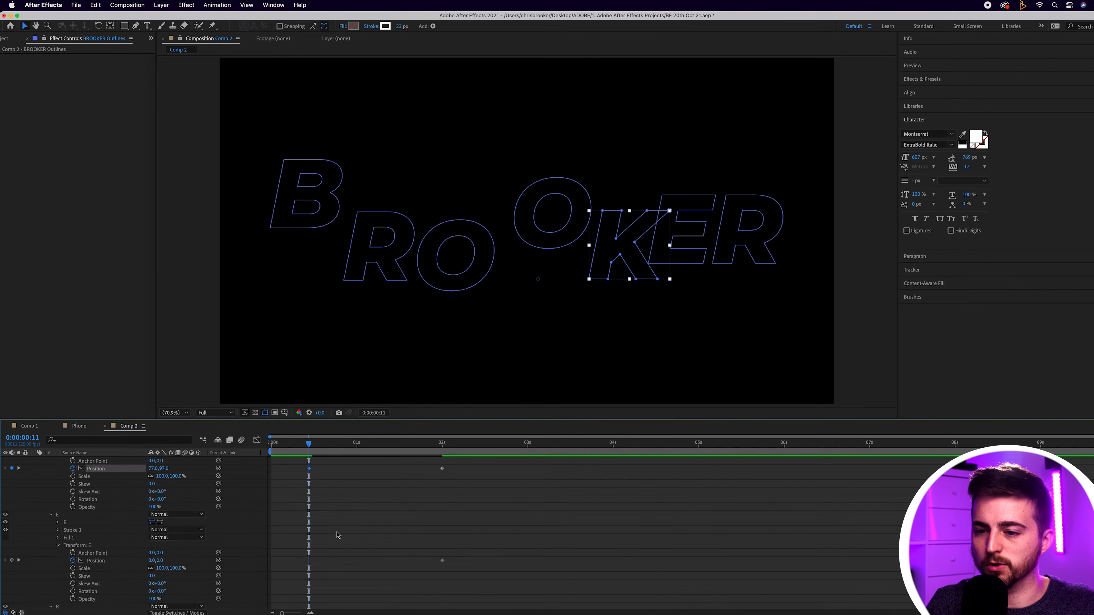
{"action": "left_click_drag", "start_coordinate": [162, 553], "coordinate": [114, 552]}
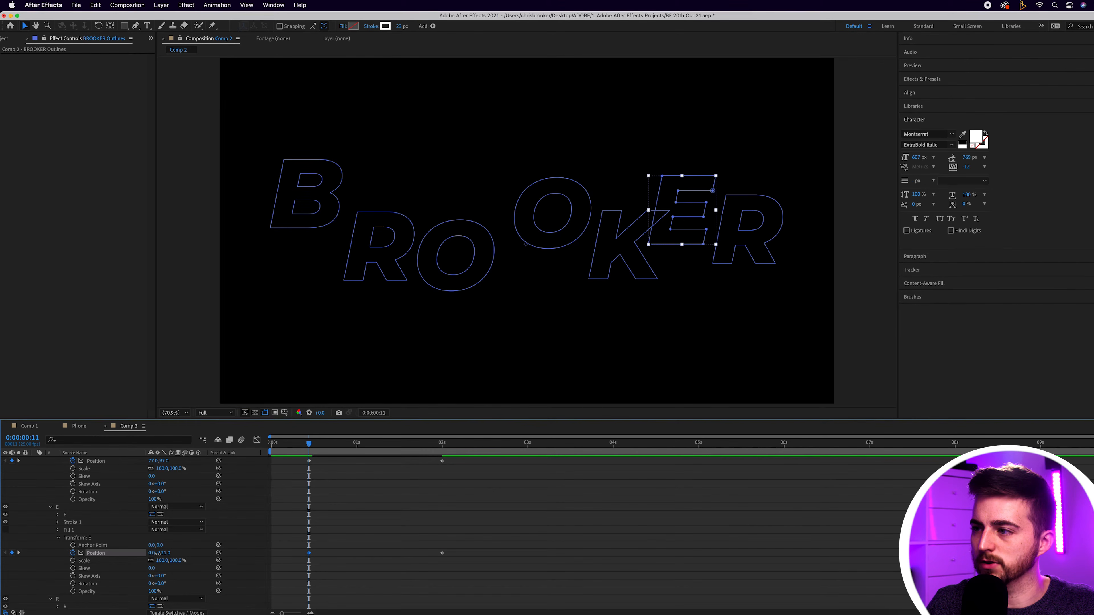
{"action": "scroll", "coordinate": [121, 536], "scroll_direction": "down", "scroll_amount": 5}
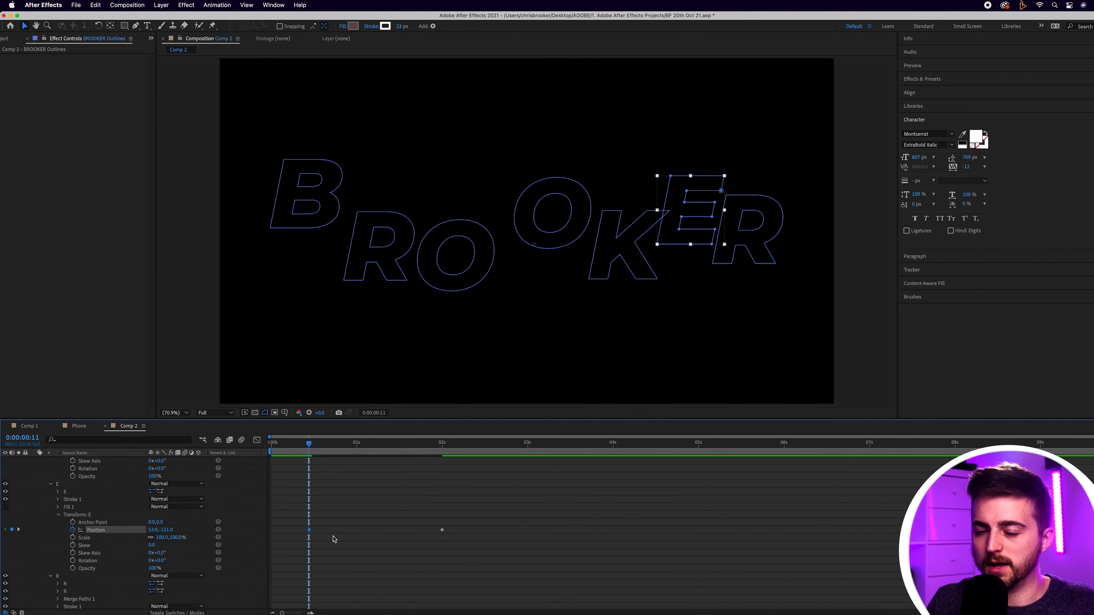
{"action": "left_click_drag", "start_coordinate": [156, 591], "coordinate": [392, 474]}
Step: Play the animation from the start to preview the letters moving into place as their strokes draw on
{"action": "key", "text": "space"}
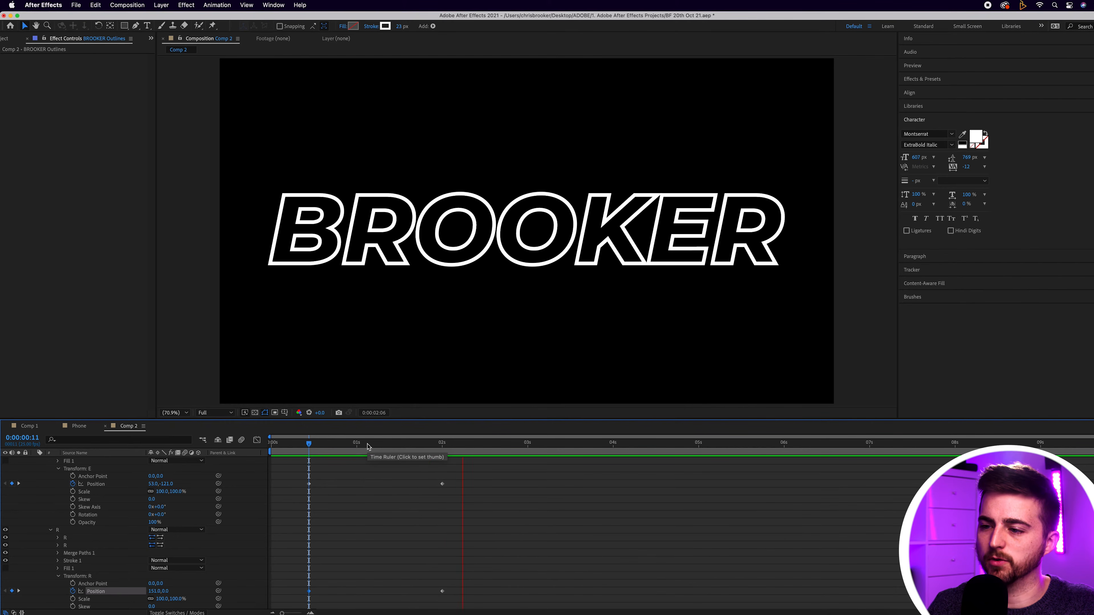
{"action": "left_click", "coordinate": [277, 447]}
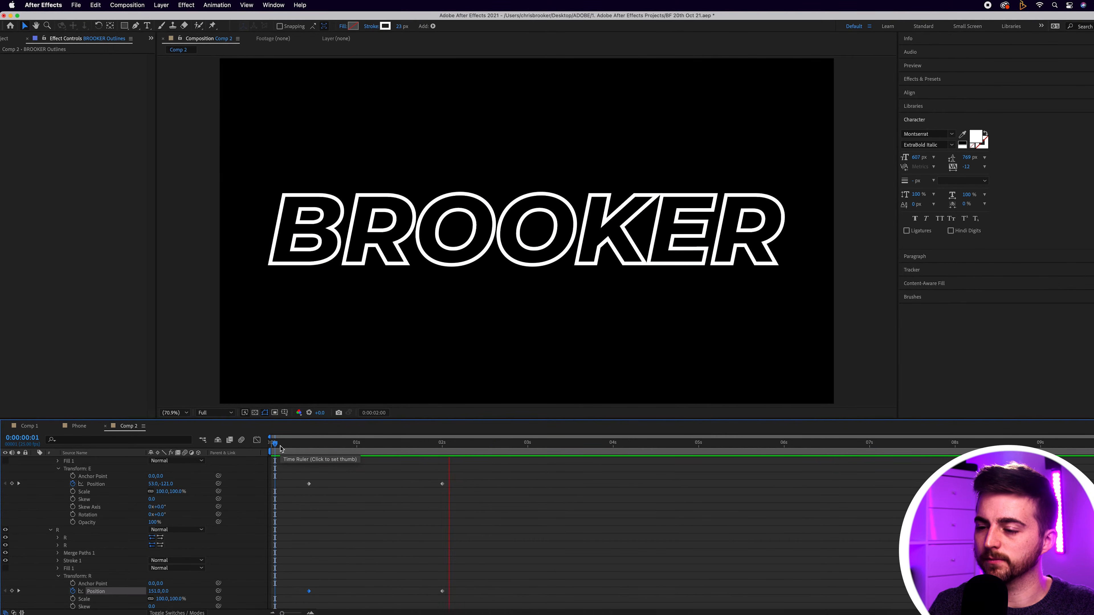
{"action": "key", "text": "space"}
Step: Enlarge the timeline area, select the letters' Position keyframes and apply Easy Ease to them
{"action": "left_click_drag", "start_coordinate": [396, 419], "coordinate": [391, 188]}
{"action": "left_click_drag", "start_coordinate": [468, 526], "coordinate": [302, 297]}
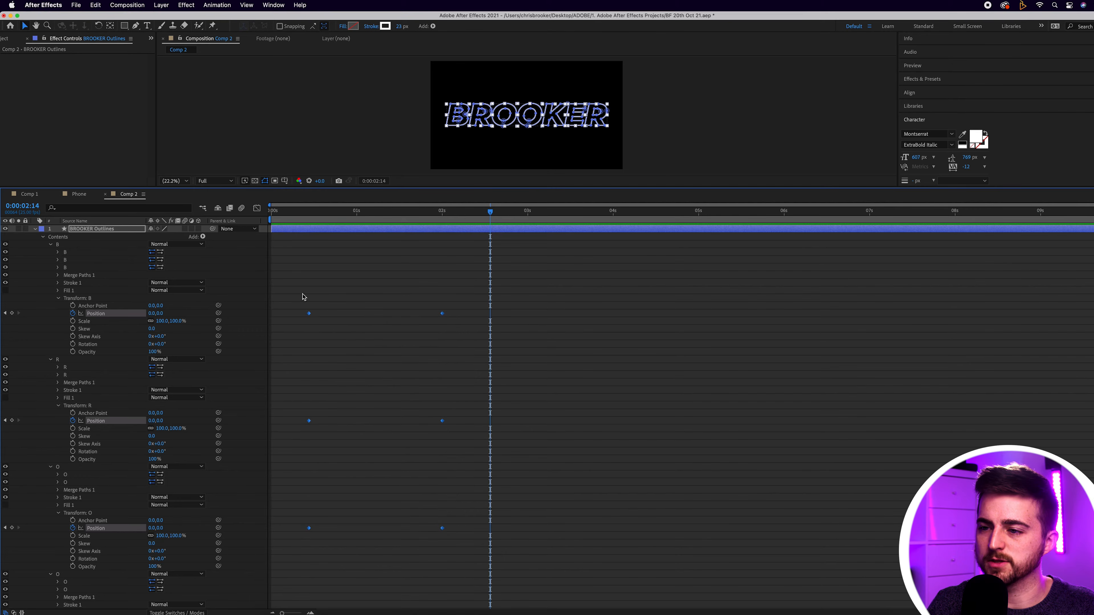
{"action": "right_click", "coordinate": [308, 314]}
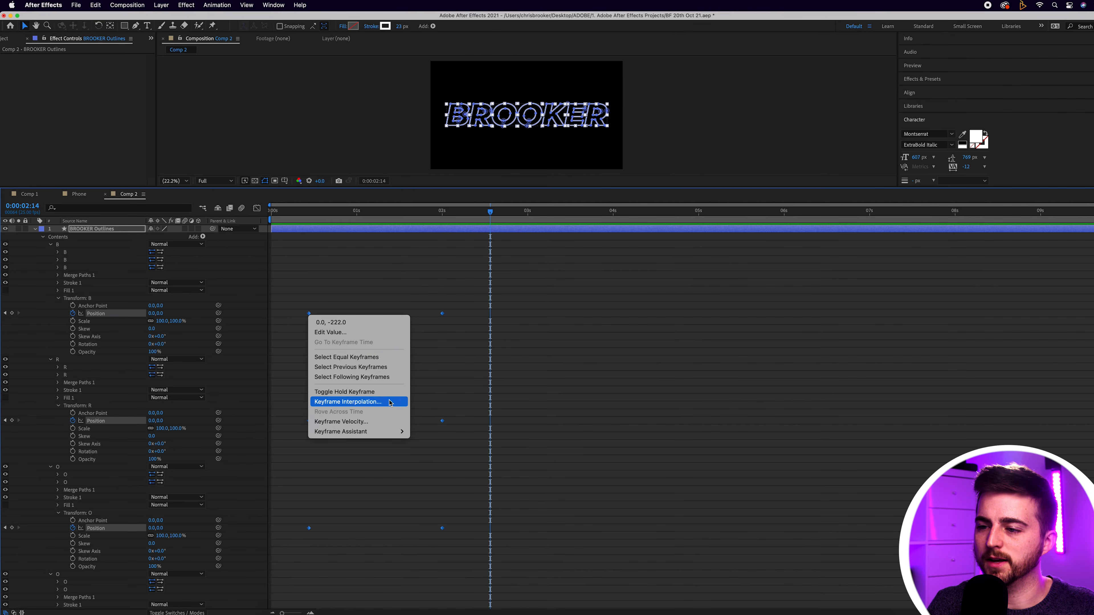
{"action": "mouse_move", "coordinate": [391, 435]}
{"action": "left_click", "coordinate": [435, 460]}
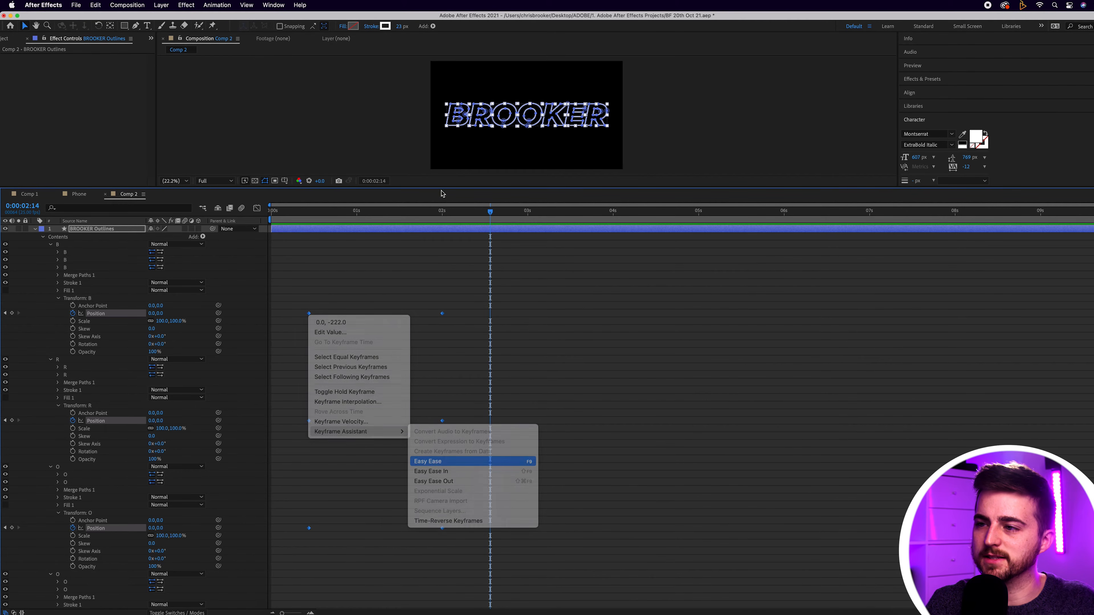
Step: Enlarge the composition view again and play the eased letter movement from 0:00:00:04
{"action": "left_click_drag", "start_coordinate": [459, 211], "coordinate": [326, 354]}
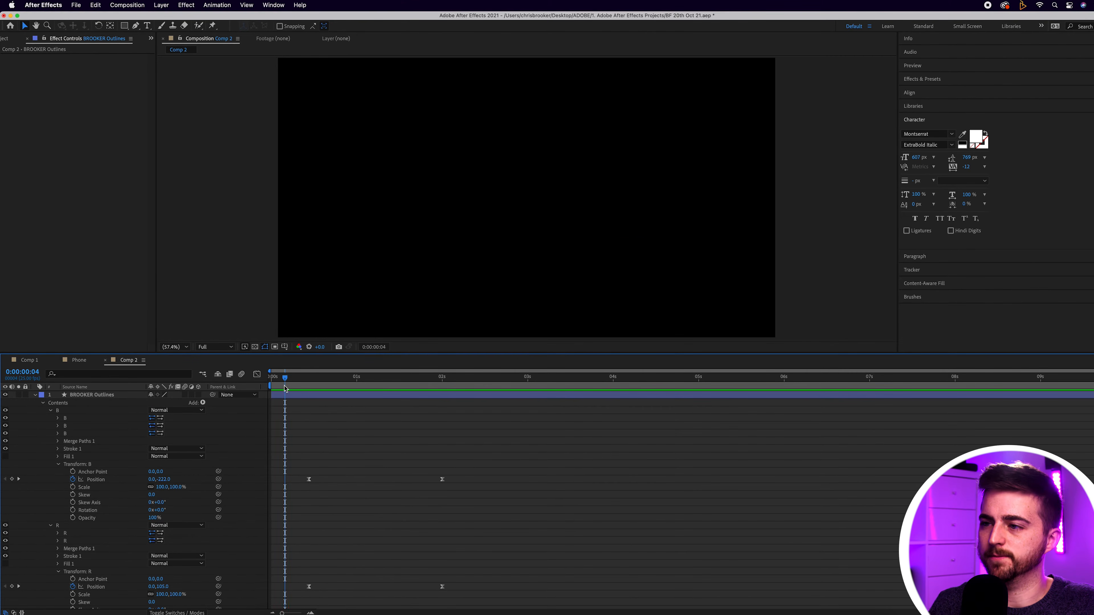
{"action": "scroll", "coordinate": [311, 390], "scroll_direction": "down", "scroll_amount": 1}
{"action": "key", "text": "space"}
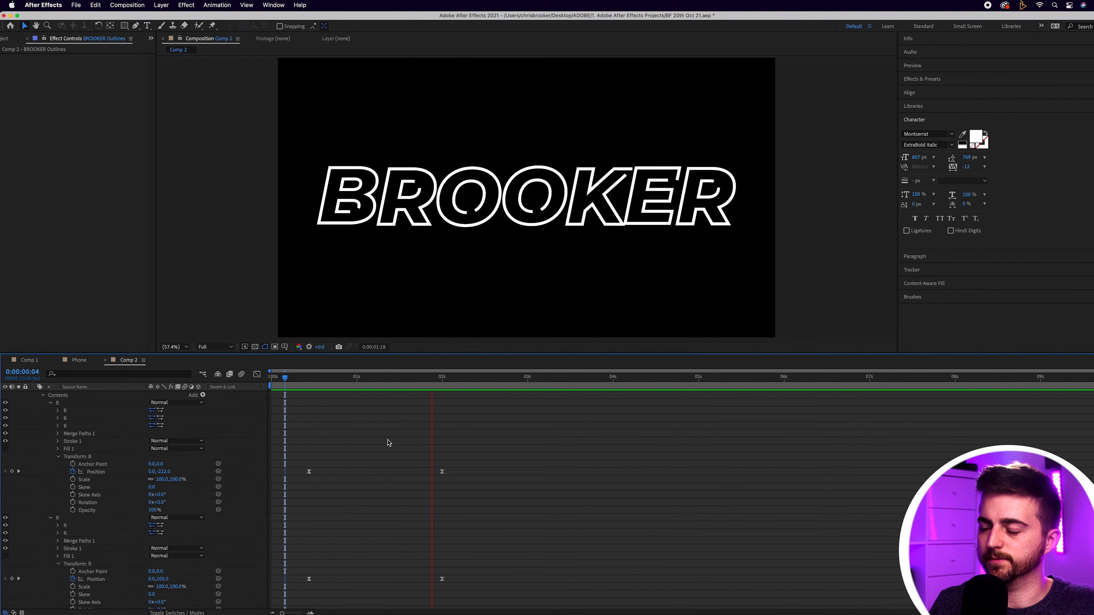
{"action": "key", "text": "space"}
Step: Move the ending Position and Trim Paths End keyframes to about 0:00:02:13 and replay the slower animation
{"action": "left_click_drag", "start_coordinate": [381, 432], "coordinate": [487, 579]}
{"action": "left_click_drag", "start_coordinate": [477, 374], "coordinate": [308, 385]}
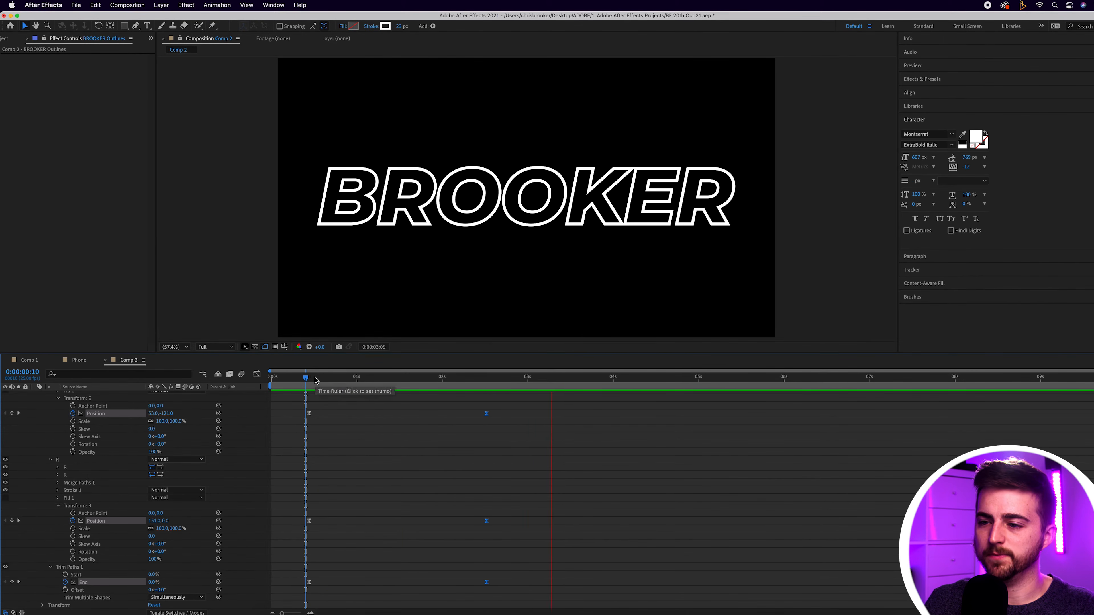
{"action": "left_click", "coordinate": [305, 378]}
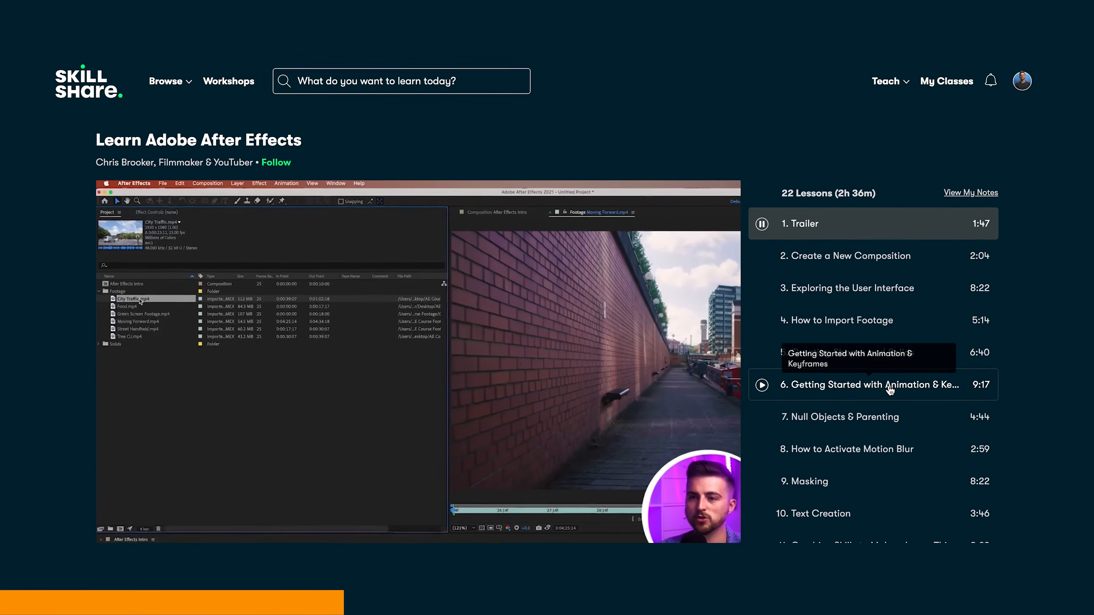
{"action": "scroll", "coordinate": [887, 379], "scroll_direction": "down", "scroll_amount": 4}
{"action": "scroll", "coordinate": [894, 391], "scroll_direction": "down", "scroll_amount": 4}
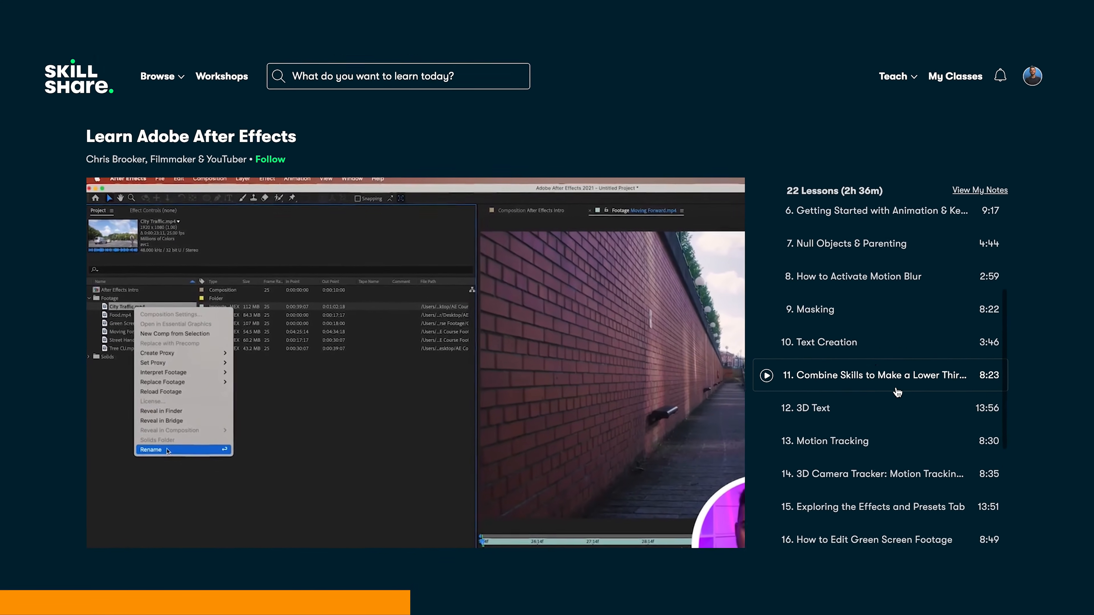